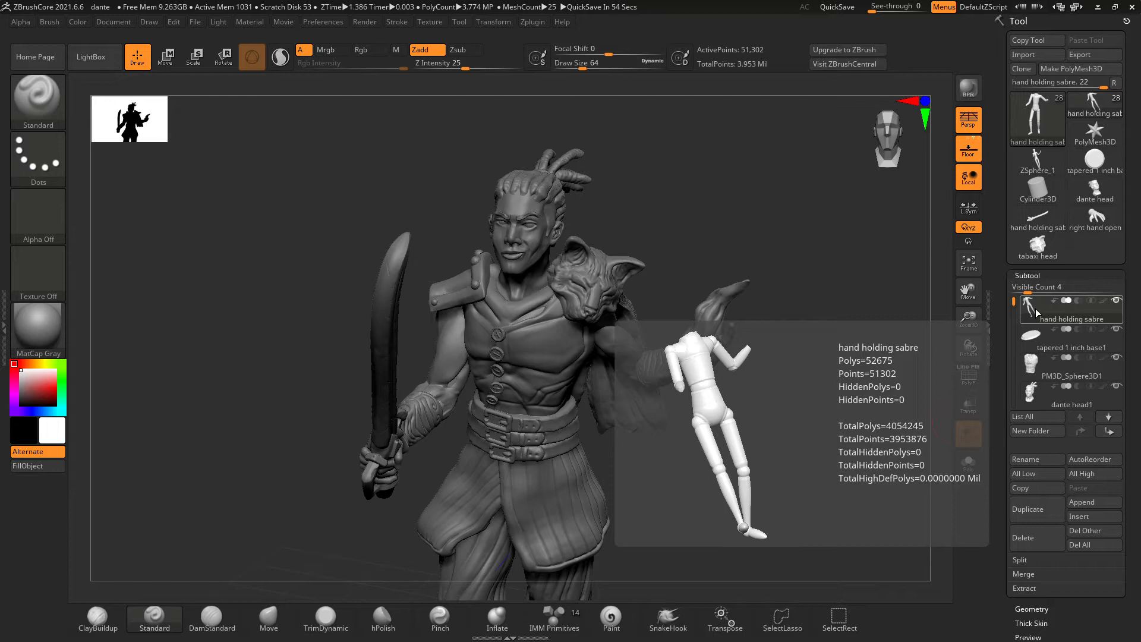
Decimate the torso subtool PM3D_Sphere3D1 to 75k points with Decimation Master and inspect the chest and belts up close.
{"action": "mouse_move", "coordinate": [1041, 359]}
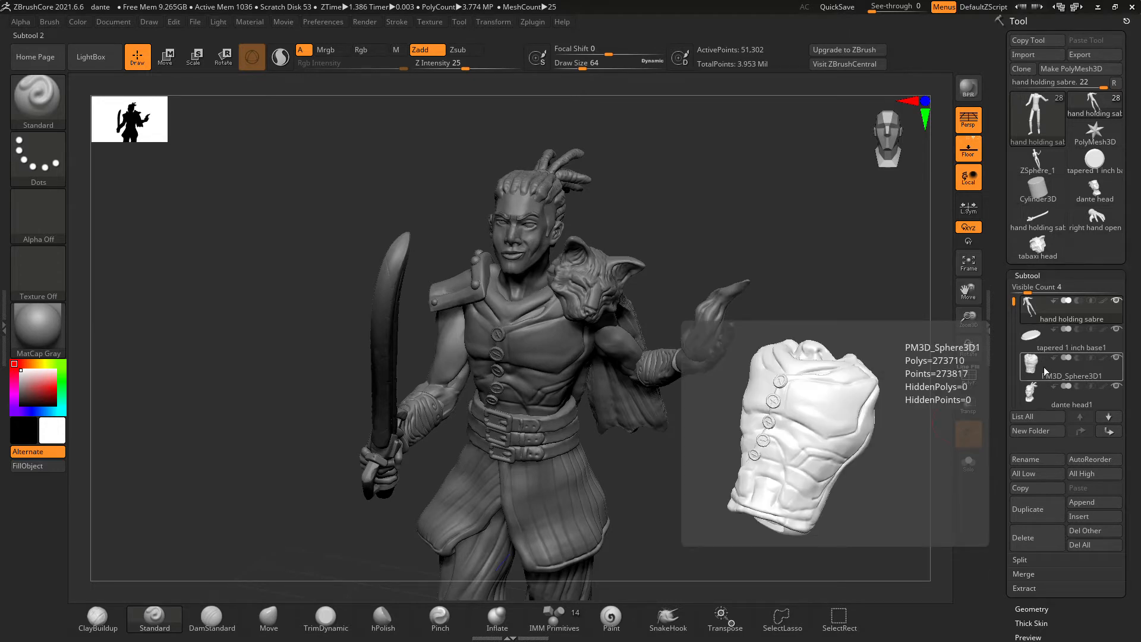
{"action": "left_click", "coordinate": [1044, 368]}
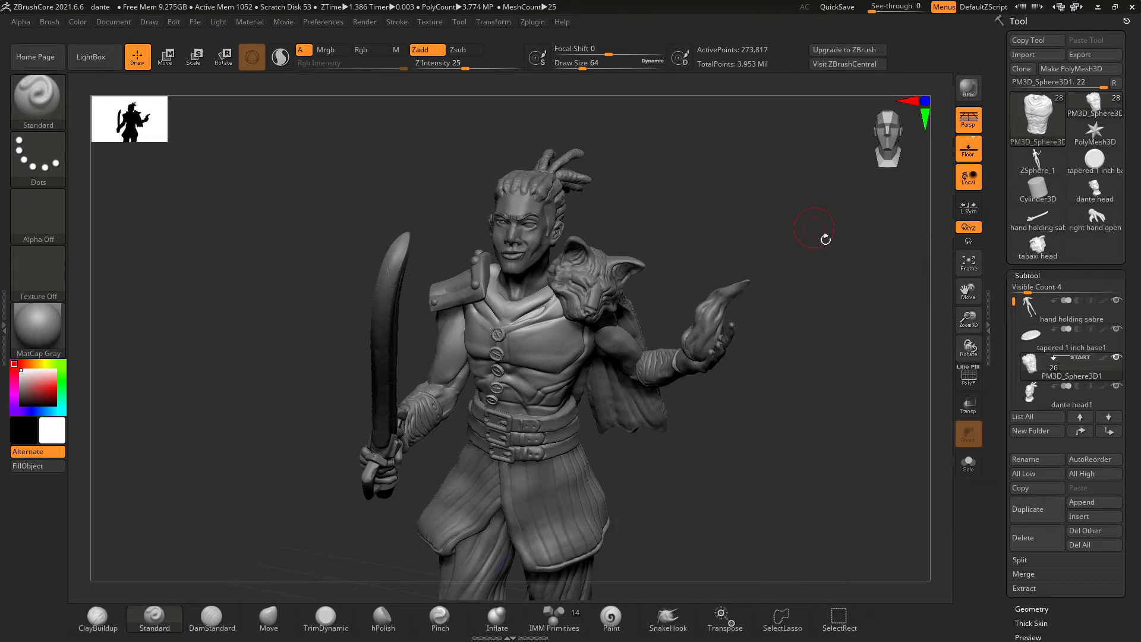
{"action": "left_click", "coordinate": [526, 23]}
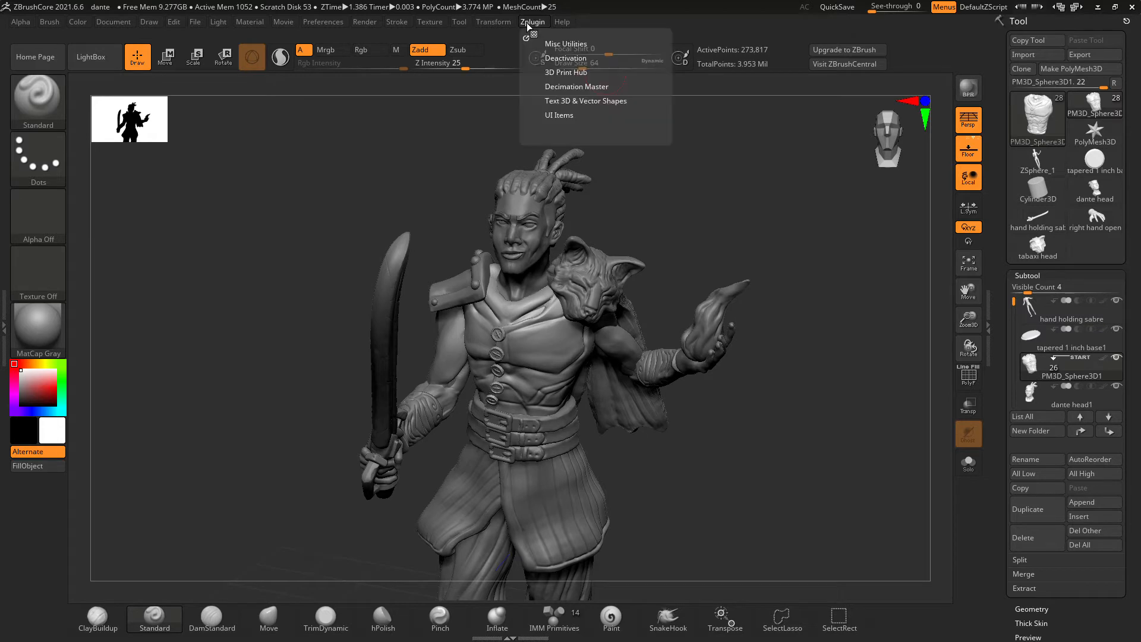
{"action": "left_click", "coordinate": [571, 87]}
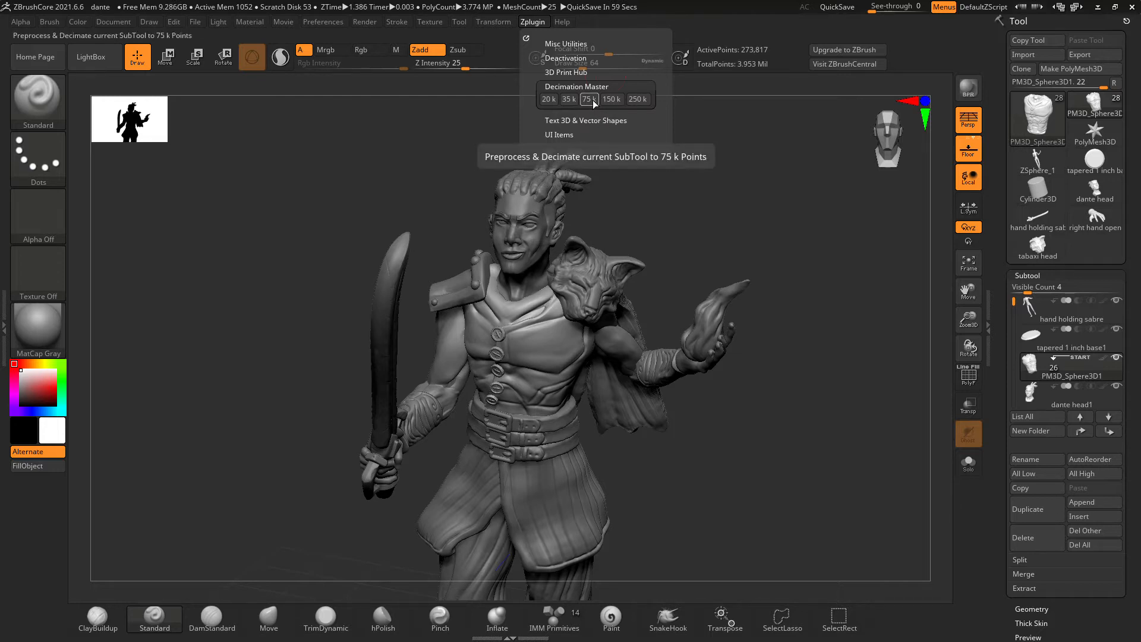
{"action": "left_click", "coordinate": [593, 100]}
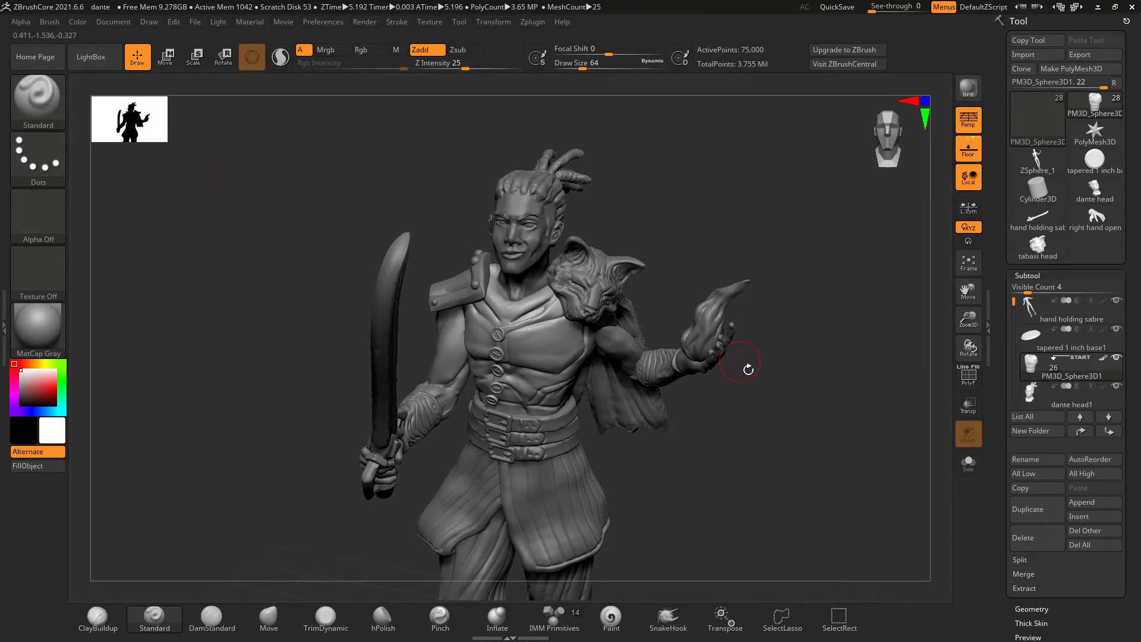
{"action": "left_click_drag", "start_coordinate": [970, 321], "coordinate": [990, 365]}
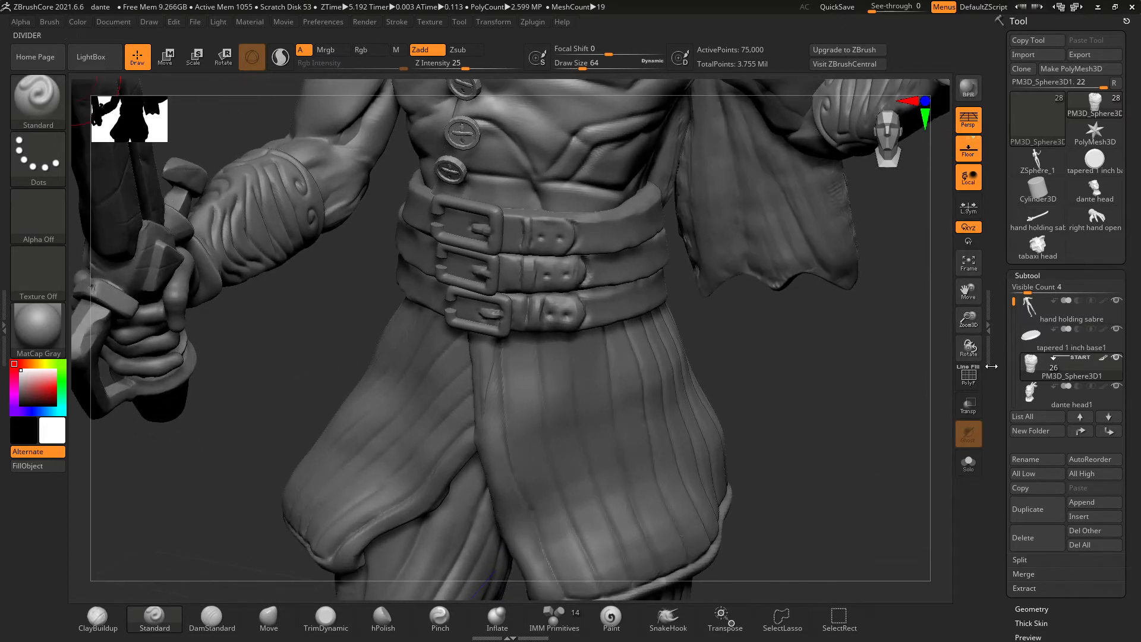
{"action": "left_click_drag", "start_coordinate": [969, 291], "coordinate": [935, 415]}
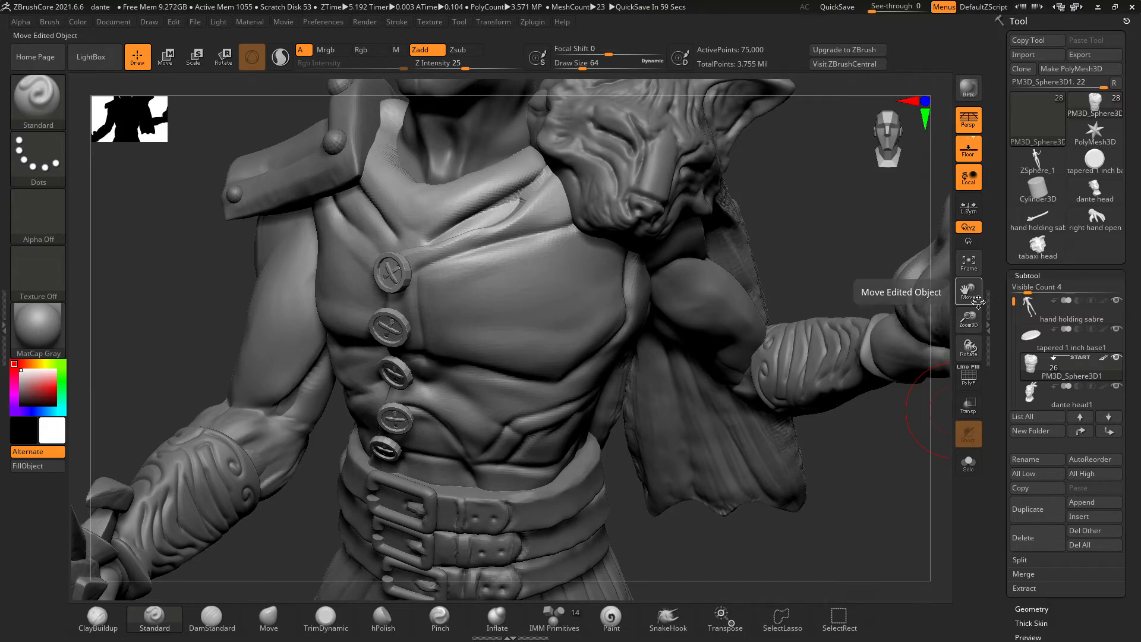
{"action": "left_click_drag", "start_coordinate": [977, 316], "coordinate": [969, 262]}
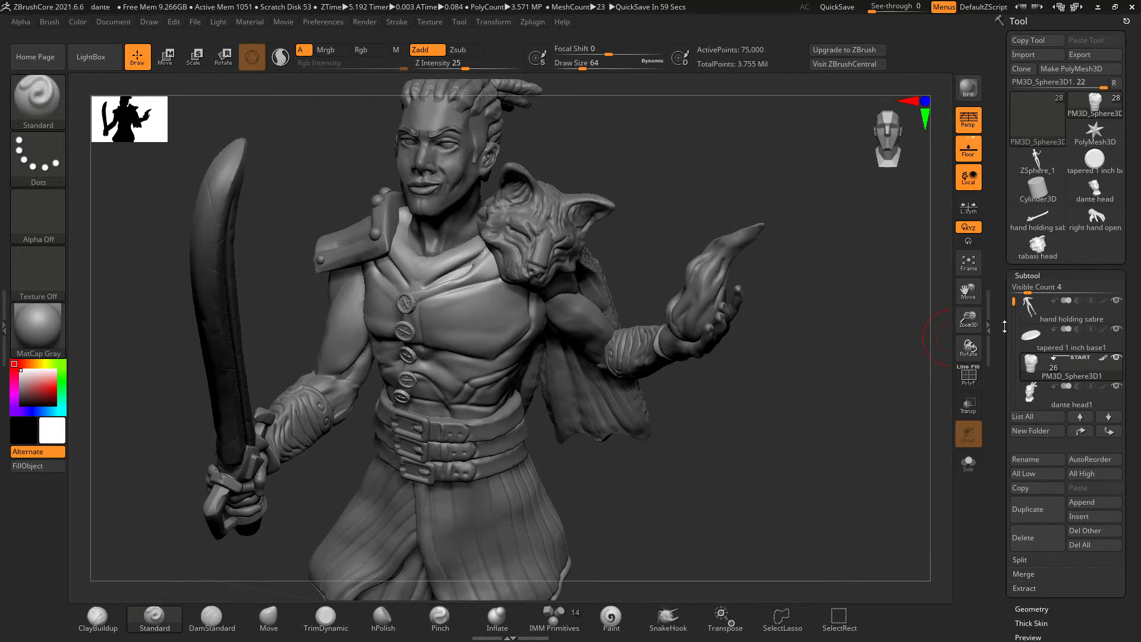
Select the hand holding sabre1 subtool and decimate it to 35k points with Decimation Master.
{"action": "left_click_drag", "start_coordinate": [1016, 304], "coordinate": [1019, 309]}
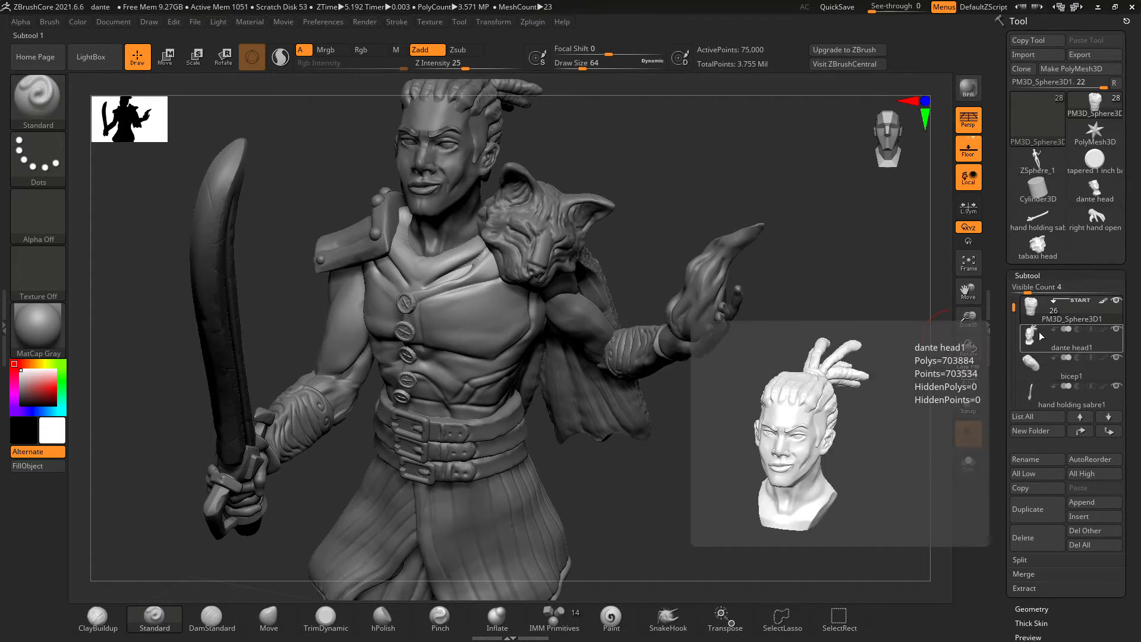
{"action": "left_click", "coordinate": [1038, 332]}
{"action": "mouse_move", "coordinate": [1031, 339]}
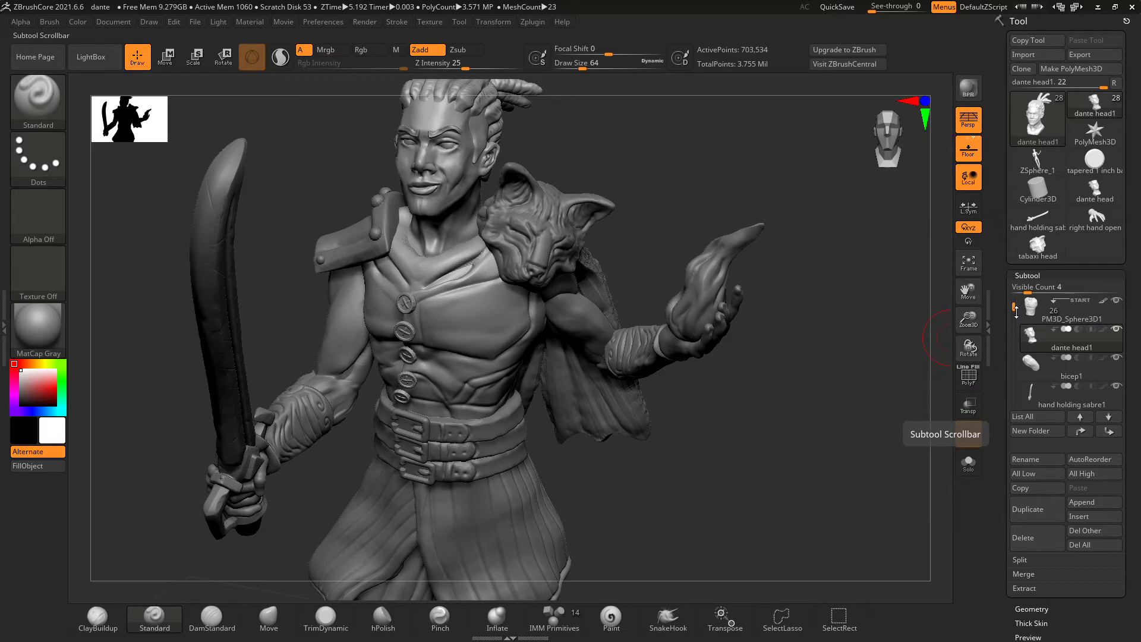
{"action": "left_click_drag", "start_coordinate": [1016, 312], "coordinate": [1017, 321]}
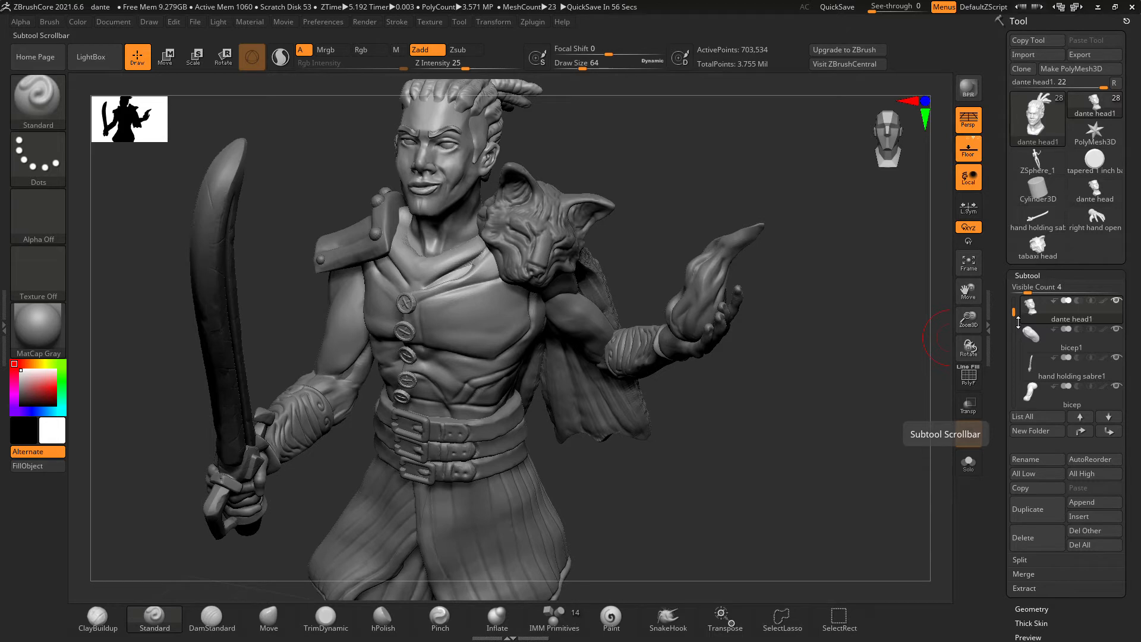
{"action": "left_click", "coordinate": [1032, 343]}
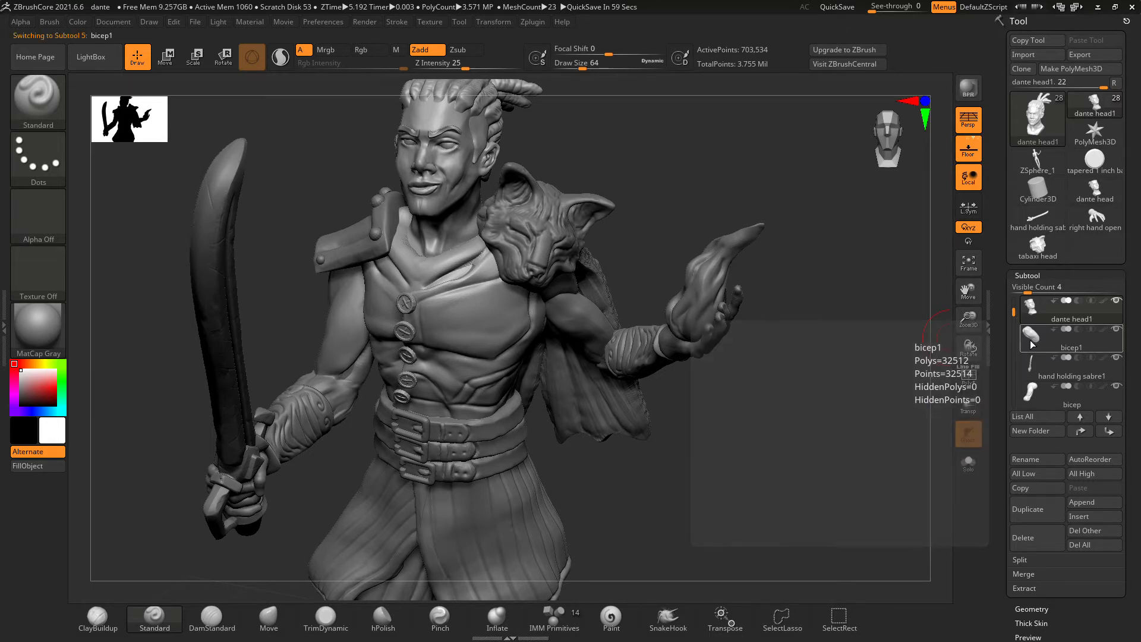
{"action": "mouse_move", "coordinate": [1028, 361]}
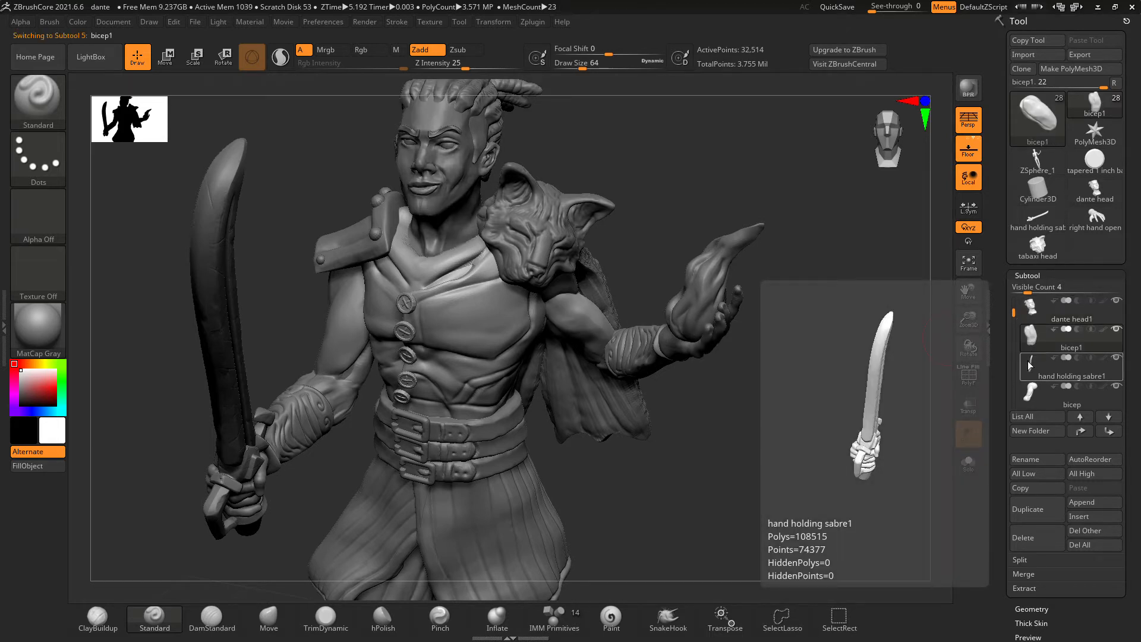
{"action": "left_click", "coordinate": [1028, 362]}
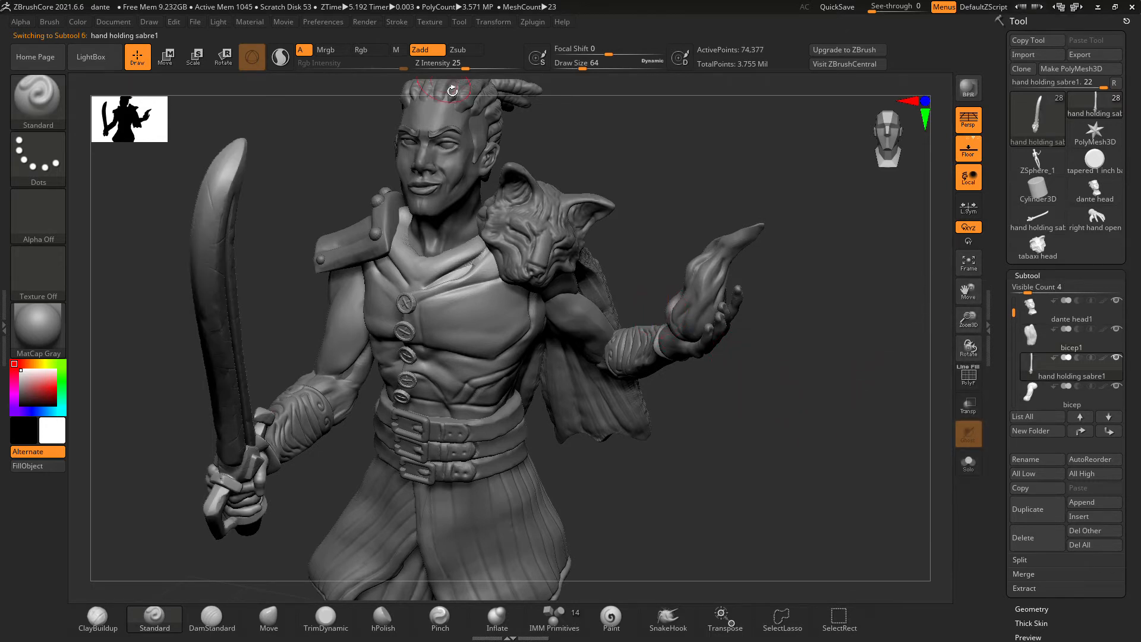
{"action": "left_click", "coordinate": [525, 25]}
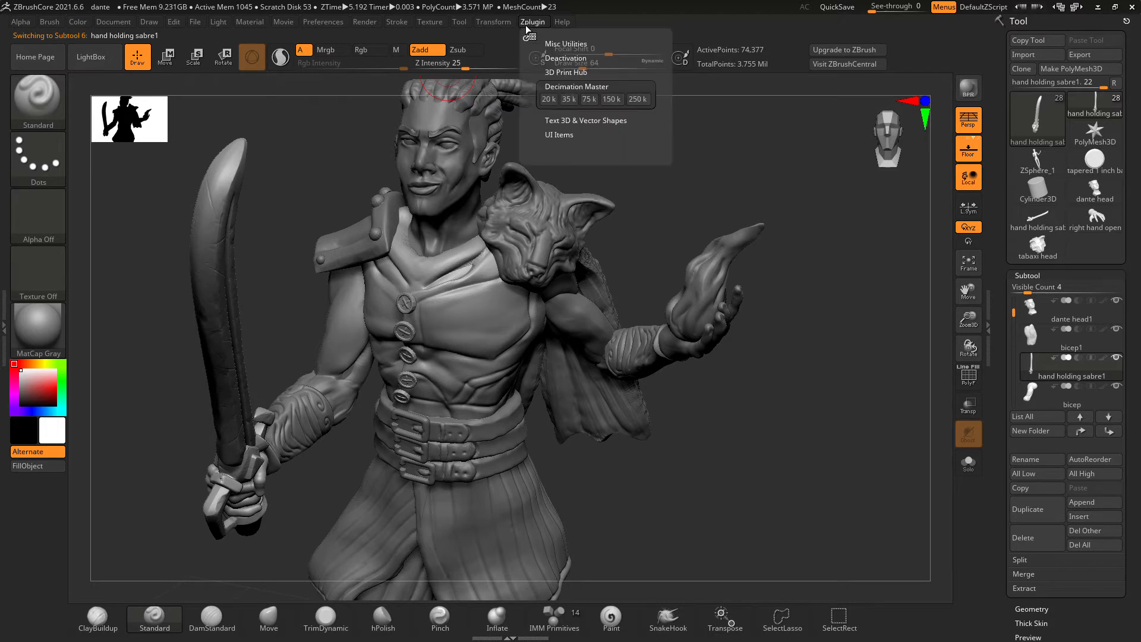
{"action": "left_click", "coordinate": [587, 102]}
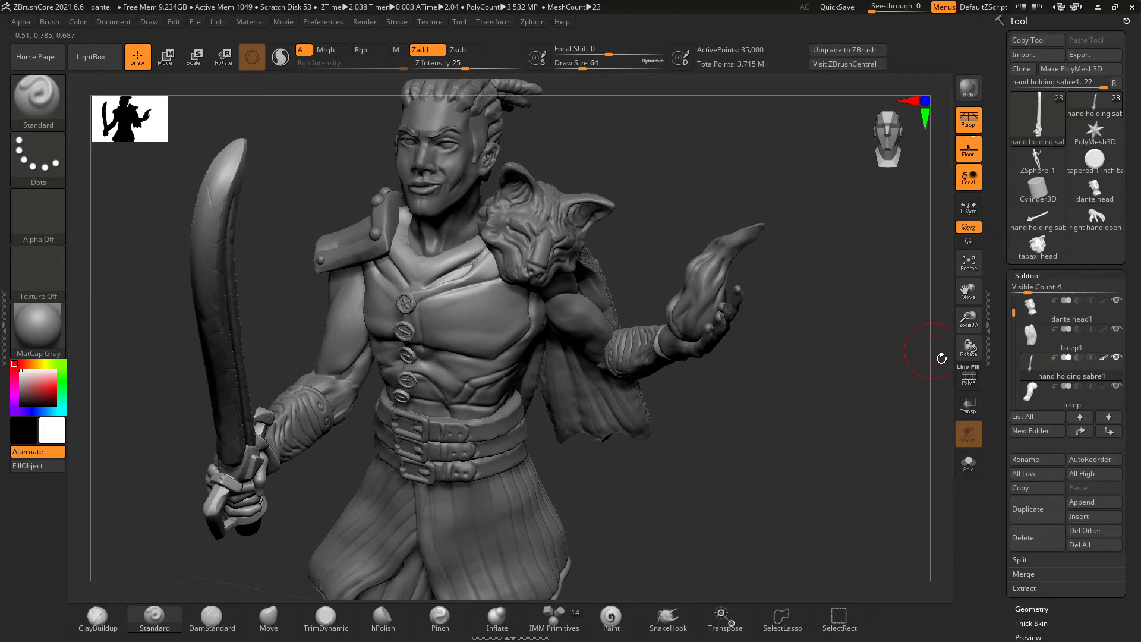
Select the bicep subtool of the sword arm and decimate it to 35k points.
{"action": "mouse_move", "coordinate": [968, 316]}
{"action": "left_mouse_down"}
{"action": "mouse_move", "coordinate": [976, 332]}
{"action": "mouse_move", "coordinate": [974, 311]}
{"action": "left_mouse_up"}
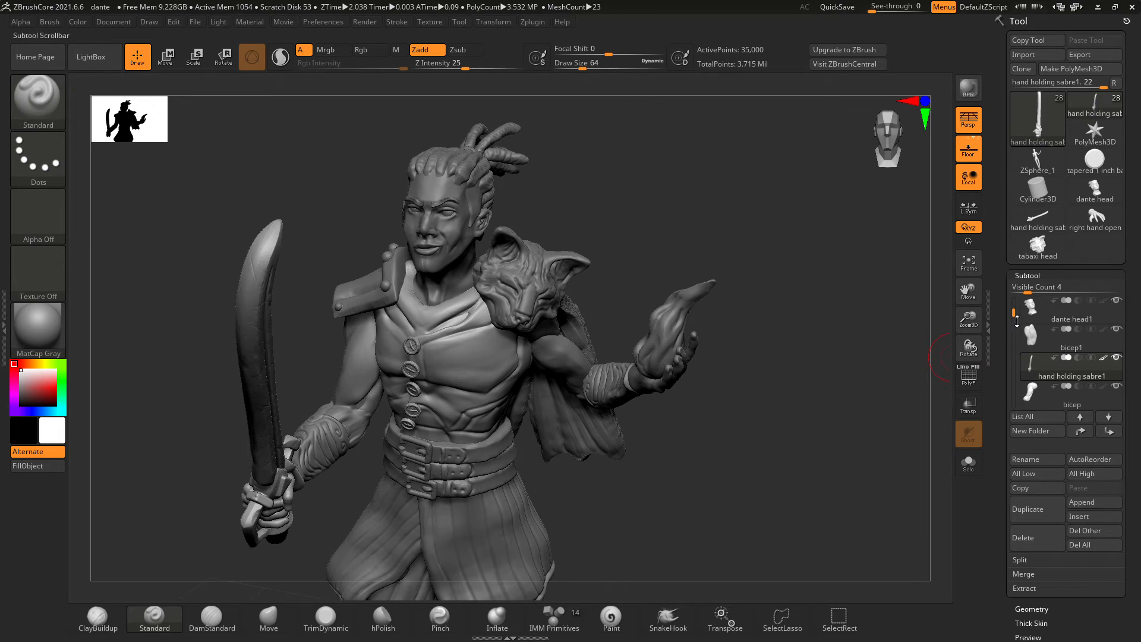
{"action": "left_click_drag", "start_coordinate": [1015, 314], "coordinate": [1017, 321]}
{"action": "mouse_move", "coordinate": [1040, 344]}
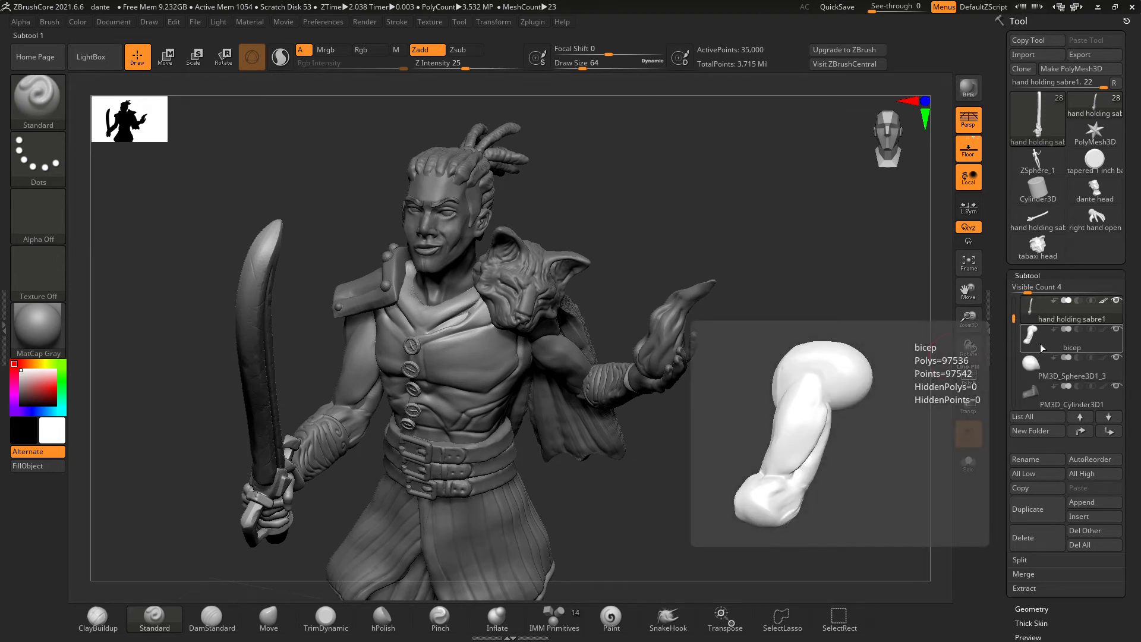
{"action": "left_click", "coordinate": [1039, 344]}
{"action": "mouse_move", "coordinate": [1039, 365]}
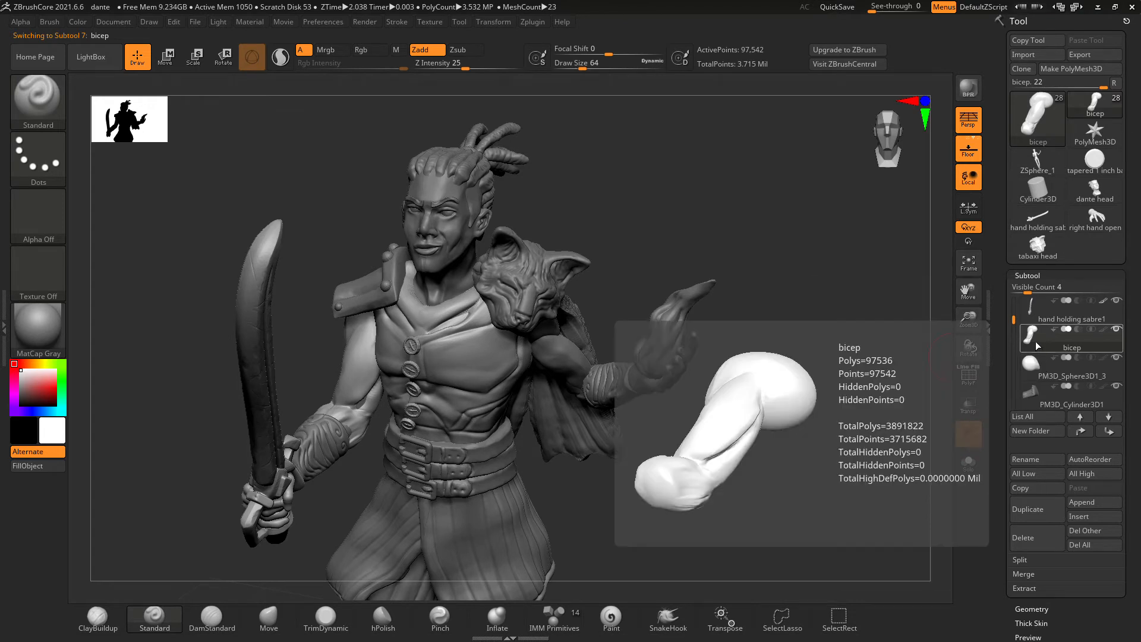
{"action": "left_click", "coordinate": [533, 23]}
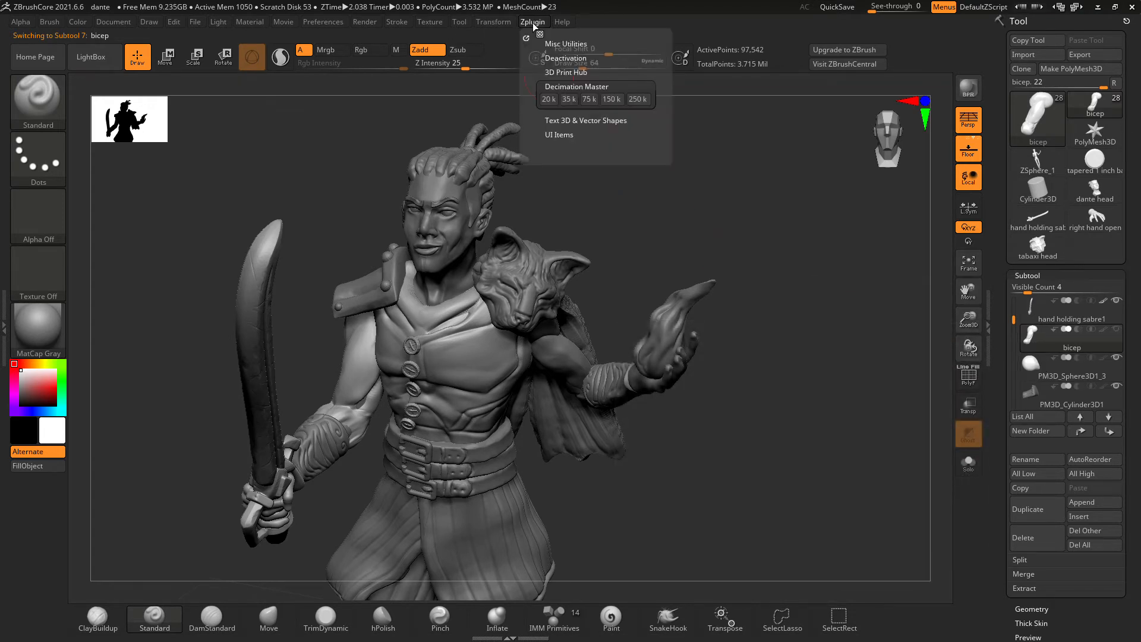
{"action": "left_click", "coordinate": [589, 99]}
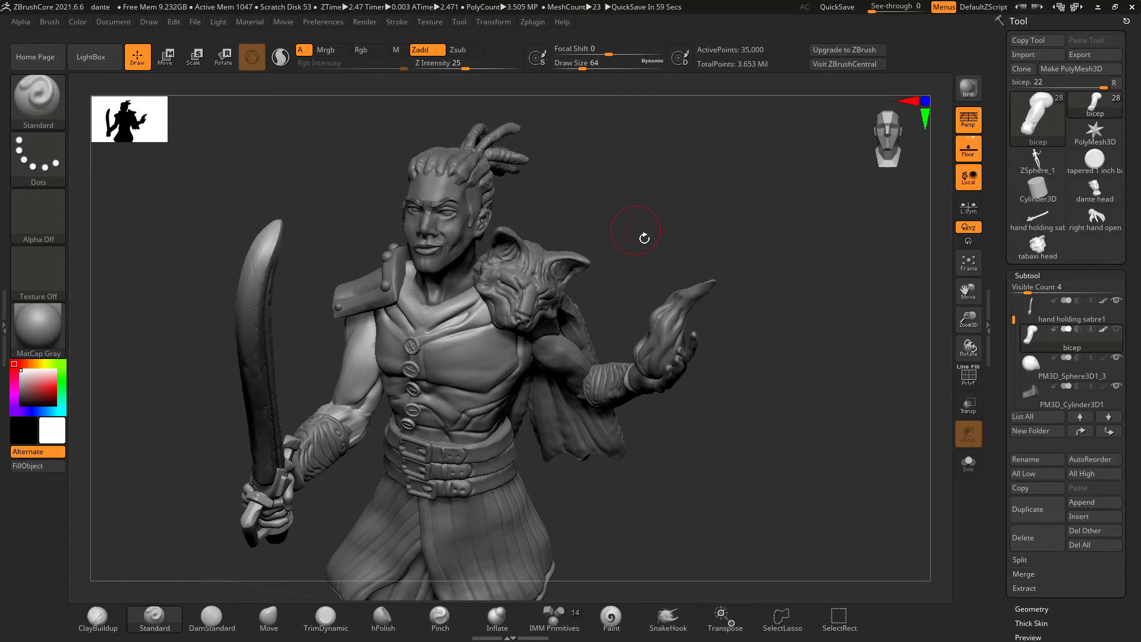
Find the sword arm's bracer subtool PM3D_Sphereinder3D1 and decimate it to 35k points.
{"action": "mouse_move", "coordinate": [1031, 361]}
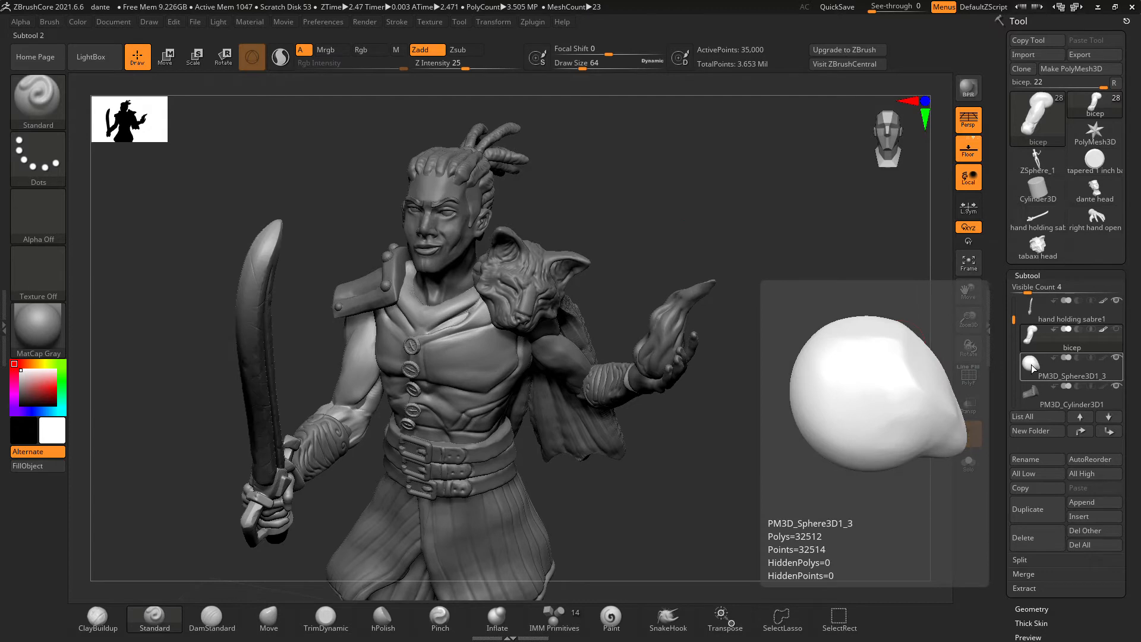
{"action": "left_click_drag", "start_coordinate": [1014, 321], "coordinate": [1013, 328]}
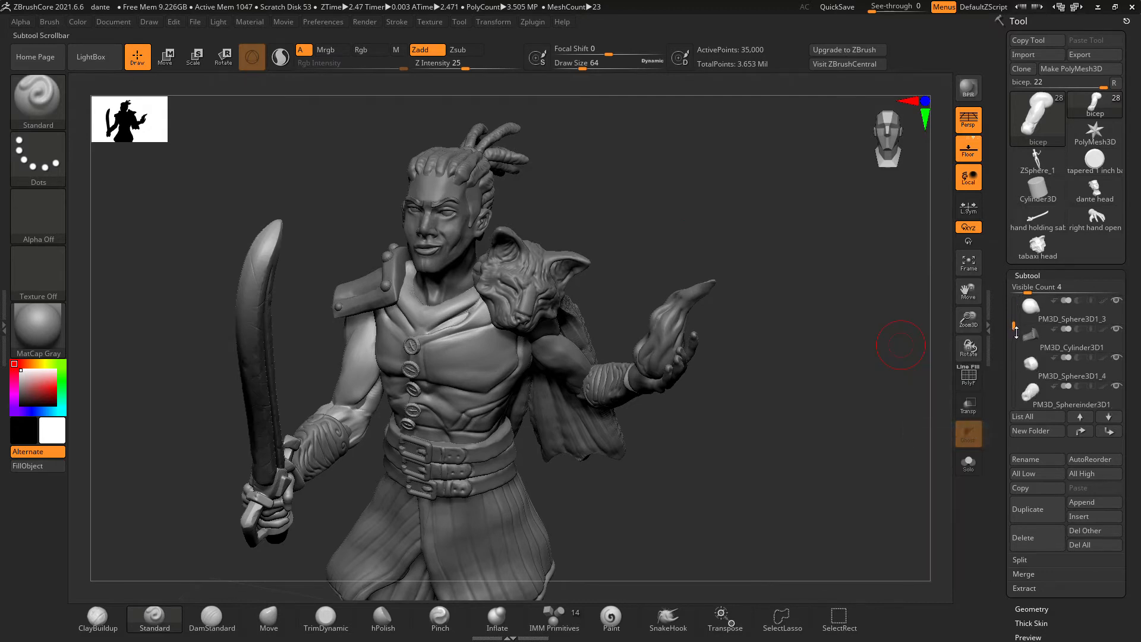
{"action": "left_click", "coordinate": [1043, 333]}
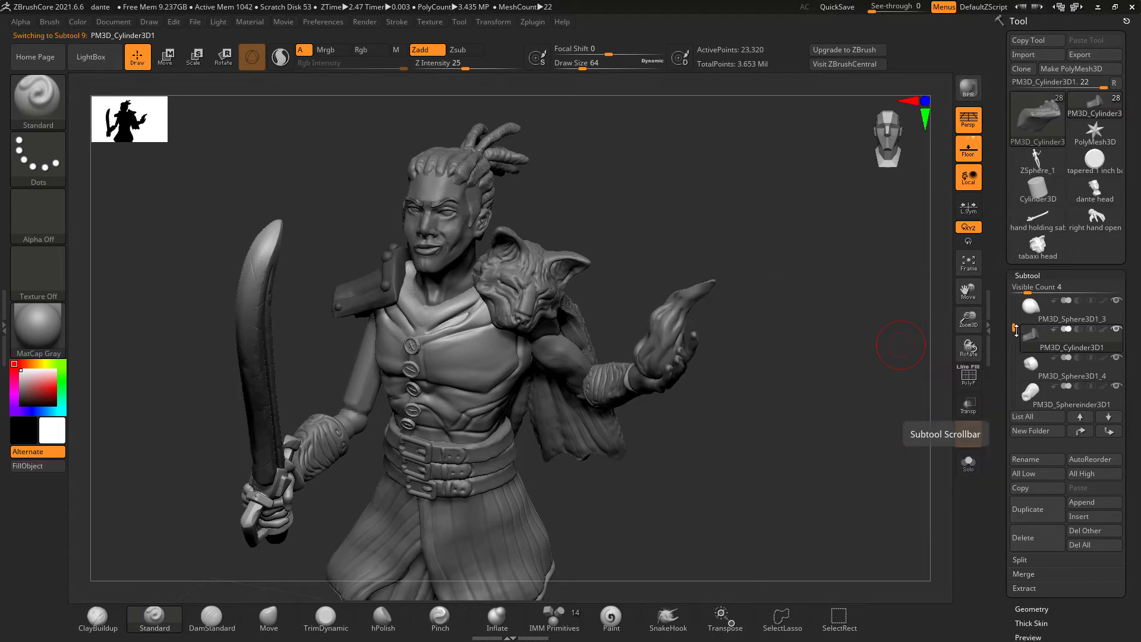
{"action": "left_click_drag", "start_coordinate": [1013, 330], "coordinate": [1013, 338]}
{"action": "mouse_move", "coordinate": [1042, 334]}
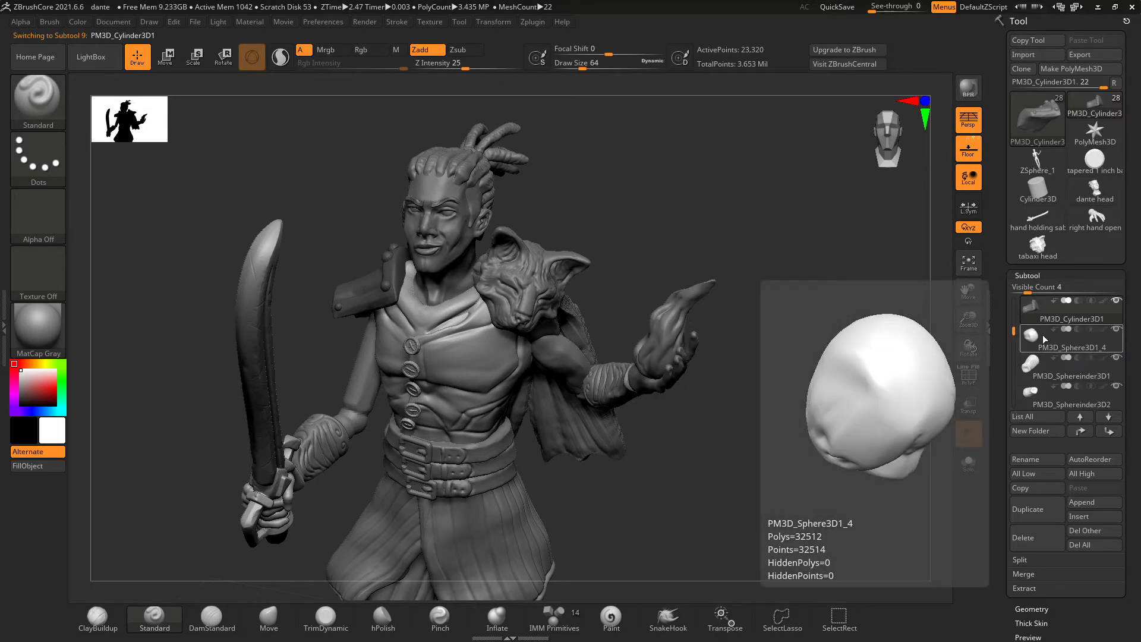
{"action": "left_click_drag", "start_coordinate": [1020, 336], "coordinate": [1019, 343]}
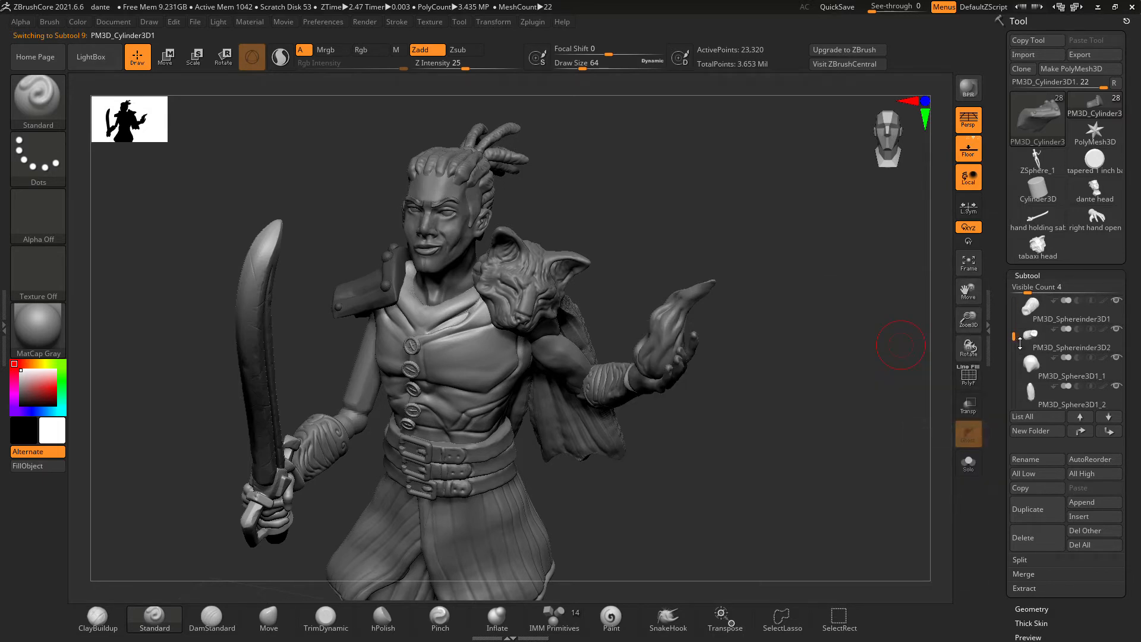
{"action": "mouse_move", "coordinate": [1039, 318]}
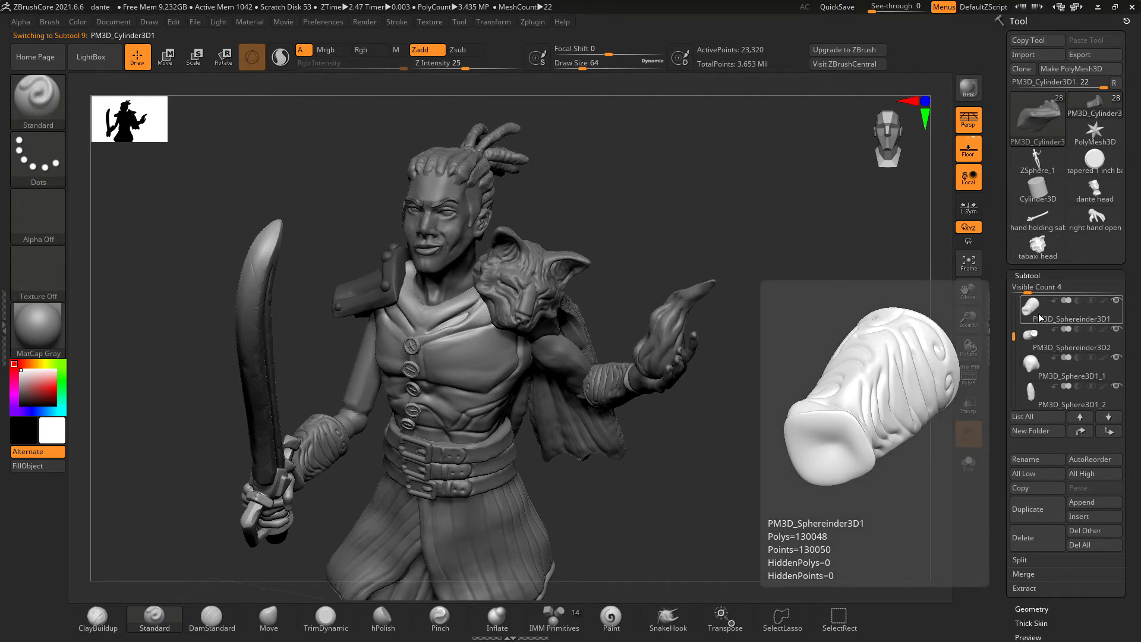
{"action": "left_click", "coordinate": [1040, 317]}
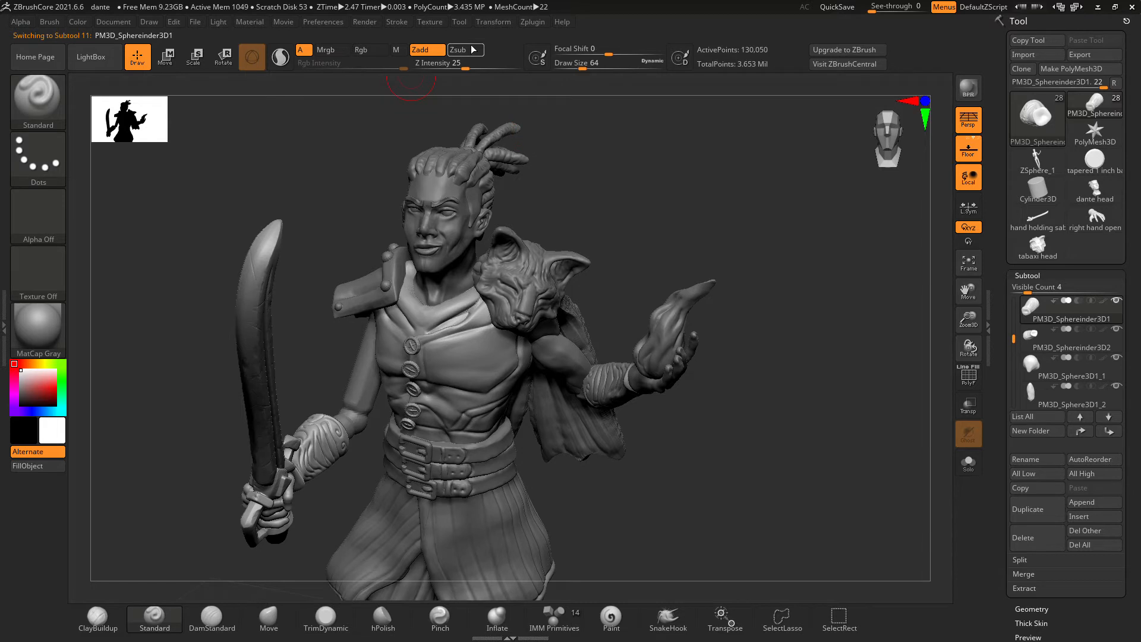
{"action": "left_click", "coordinate": [527, 23]}
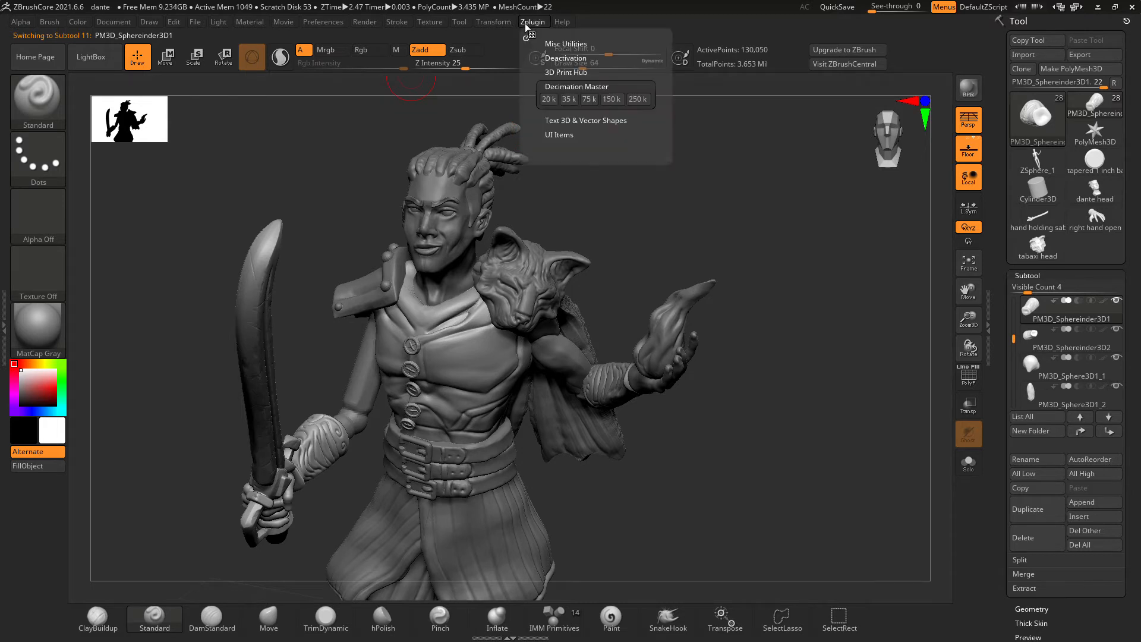
{"action": "left_click", "coordinate": [569, 98]}
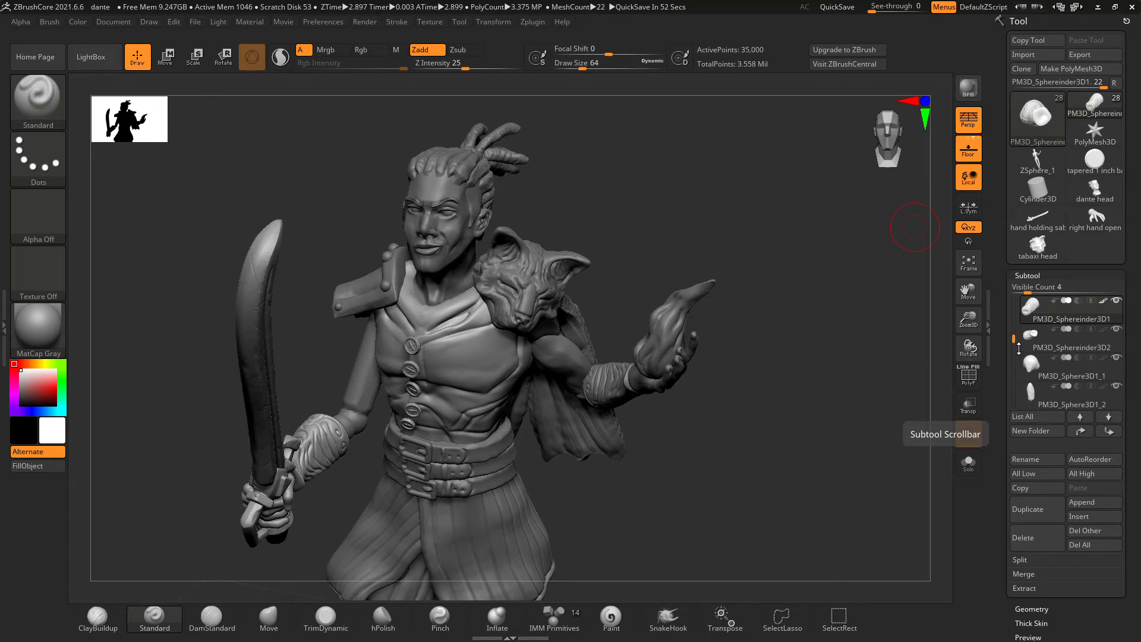
Make the bicep subtool visible again and decimate the flame arm's bracer, PM3D_Sphereinder3D2, to 35k points.
{"action": "left_click_drag", "start_coordinate": [1015, 349], "coordinate": [1015, 330]}
{"action": "left_click", "coordinate": [1117, 330]}
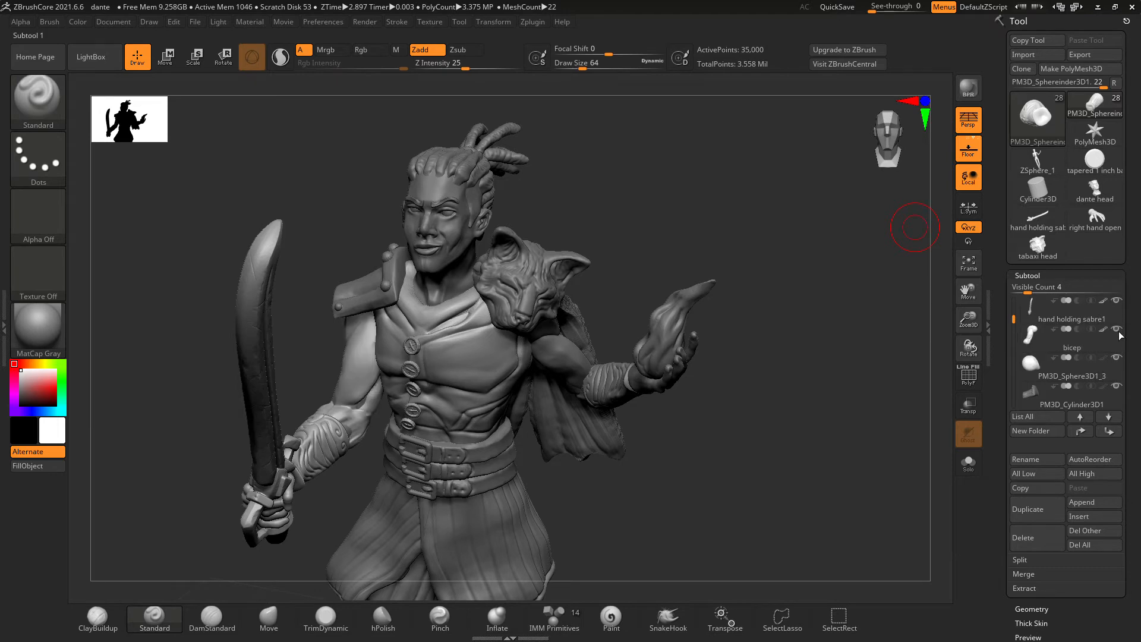
{"action": "left_click_drag", "start_coordinate": [1015, 325], "coordinate": [1015, 345]}
{"action": "left_click", "coordinate": [1031, 364]}
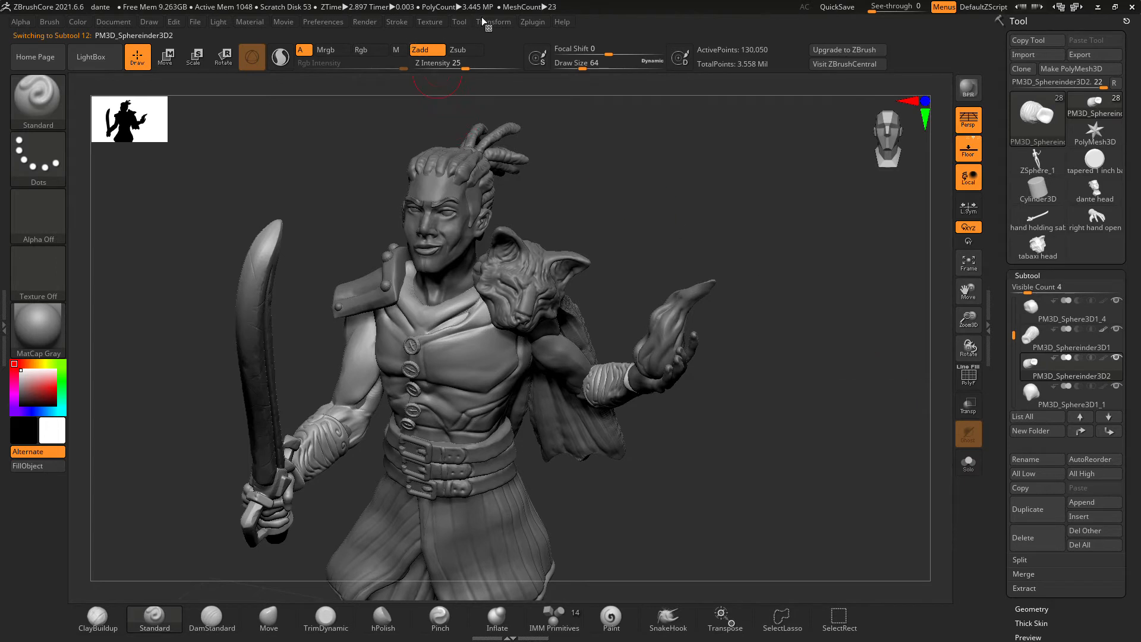
{"action": "left_click", "coordinate": [532, 22]}
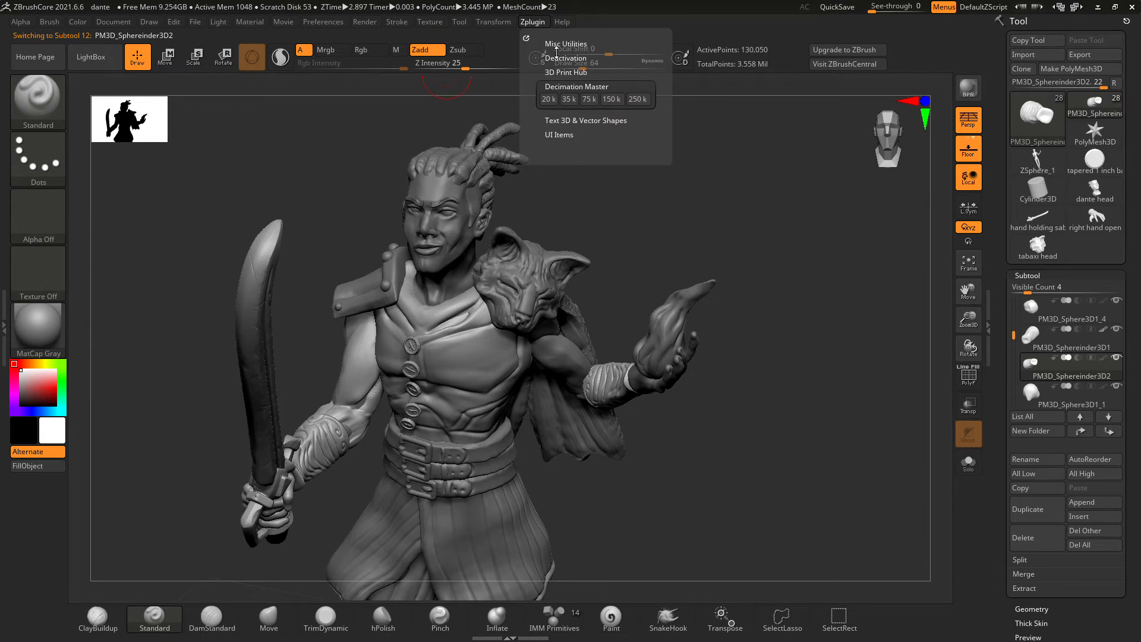
{"action": "left_click", "coordinate": [571, 99]}
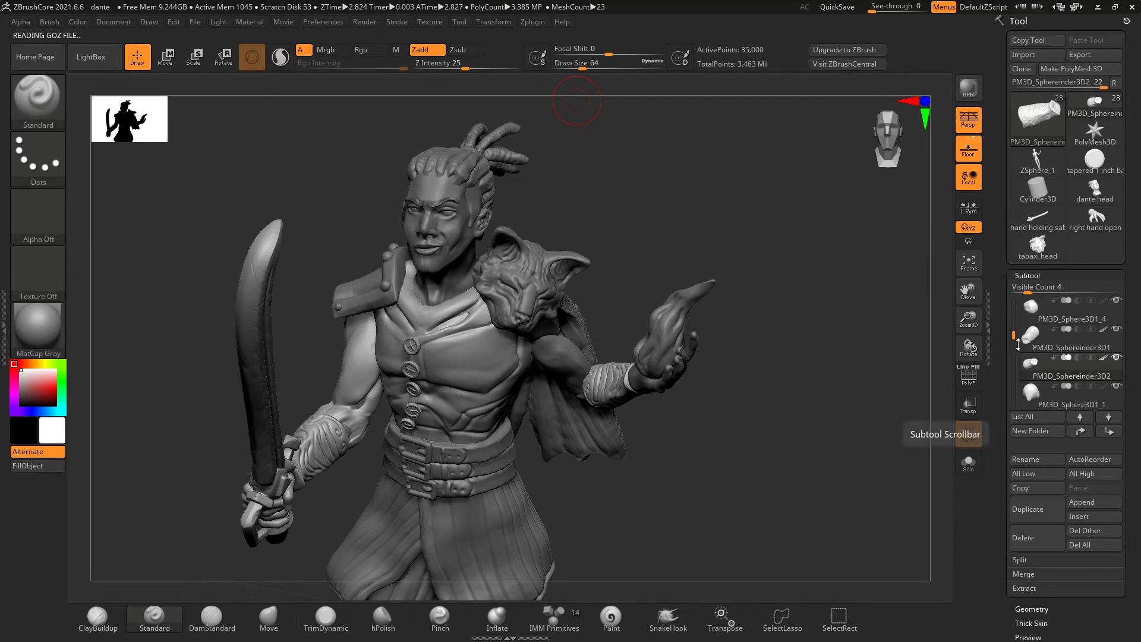
Select the leg subtool PM3D_Sphere3D1_2 and decimate it to 35k points with Decimation Master.
{"action": "left_click_drag", "start_coordinate": [1018, 344], "coordinate": [1018, 352]}
{"action": "mouse_move", "coordinate": [1040, 362]}
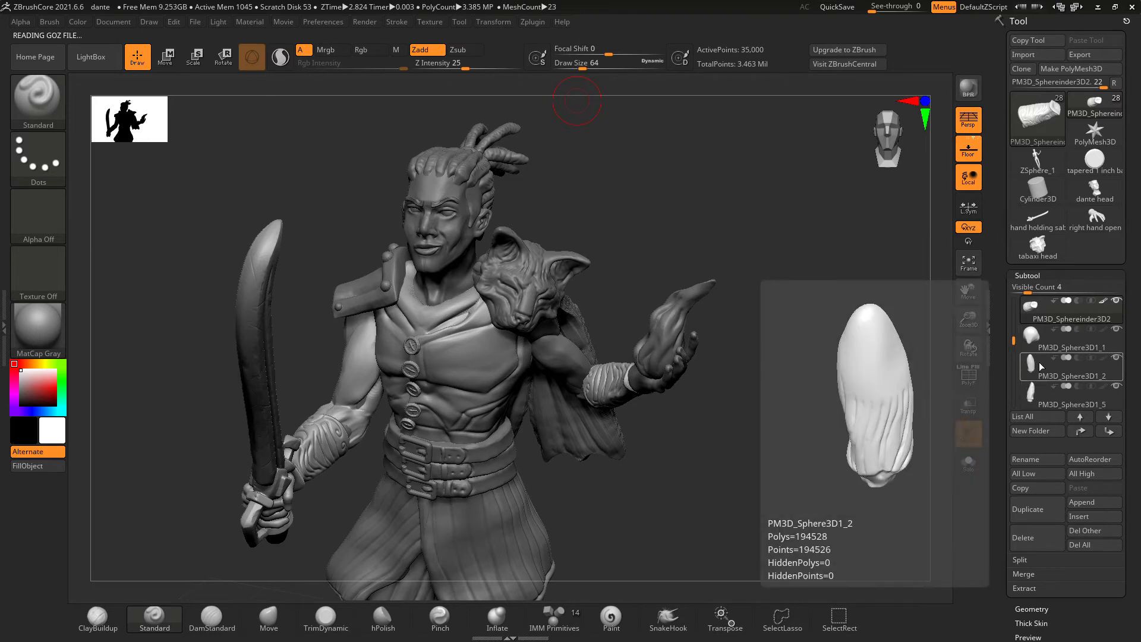
{"action": "left_click", "coordinate": [1038, 362]}
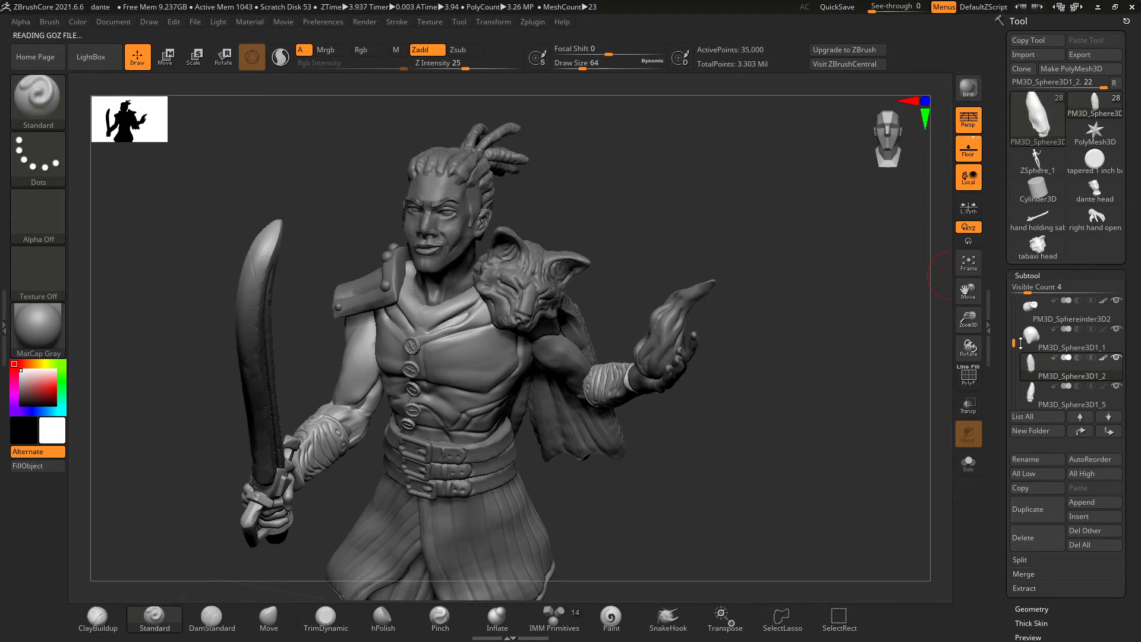
Select the other leg subtool, PM3D_Sphere3D1_5, and decimate it to 35k points.
{"action": "scroll", "coordinate": [1014, 349], "scroll_direction": "down", "scroll_amount": 1}
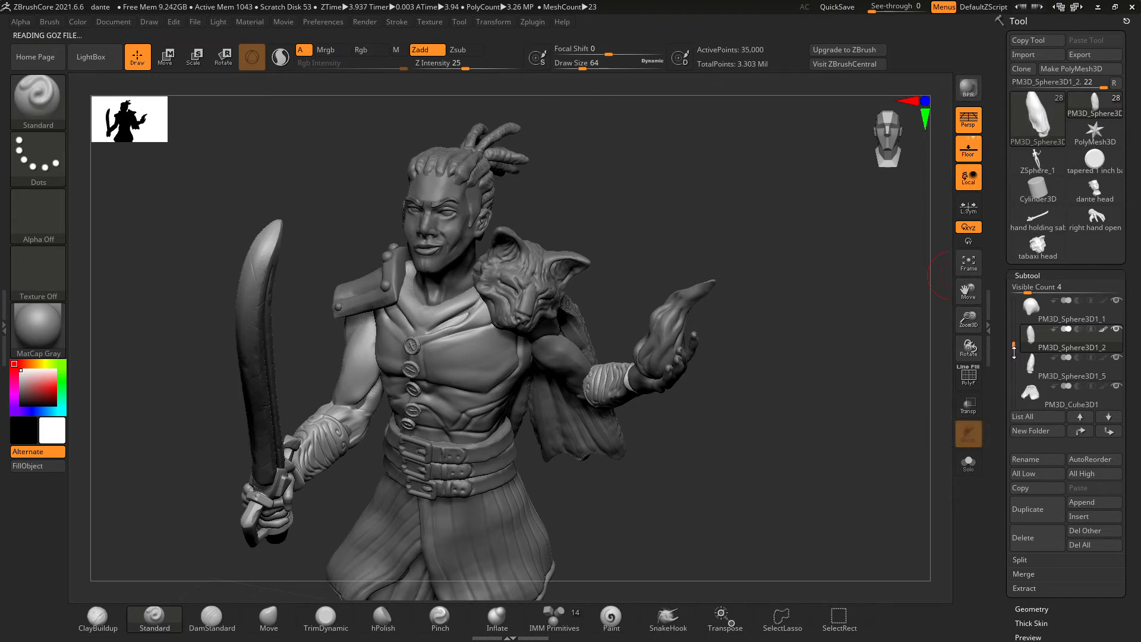
{"action": "mouse_move", "coordinate": [1035, 360]}
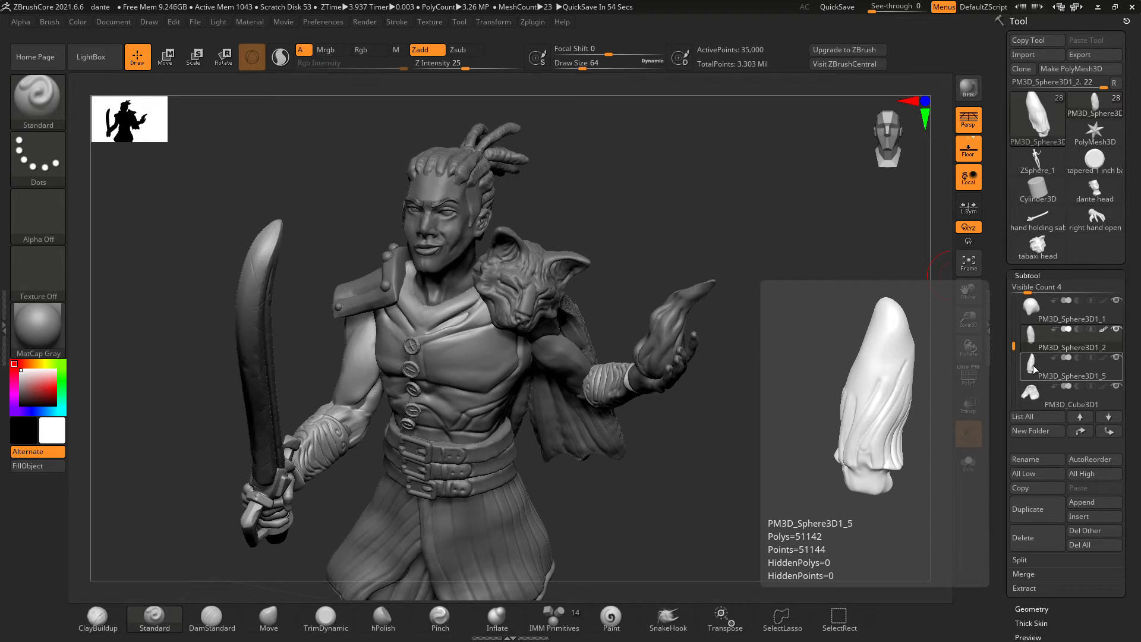
{"action": "left_click", "coordinate": [1033, 365]}
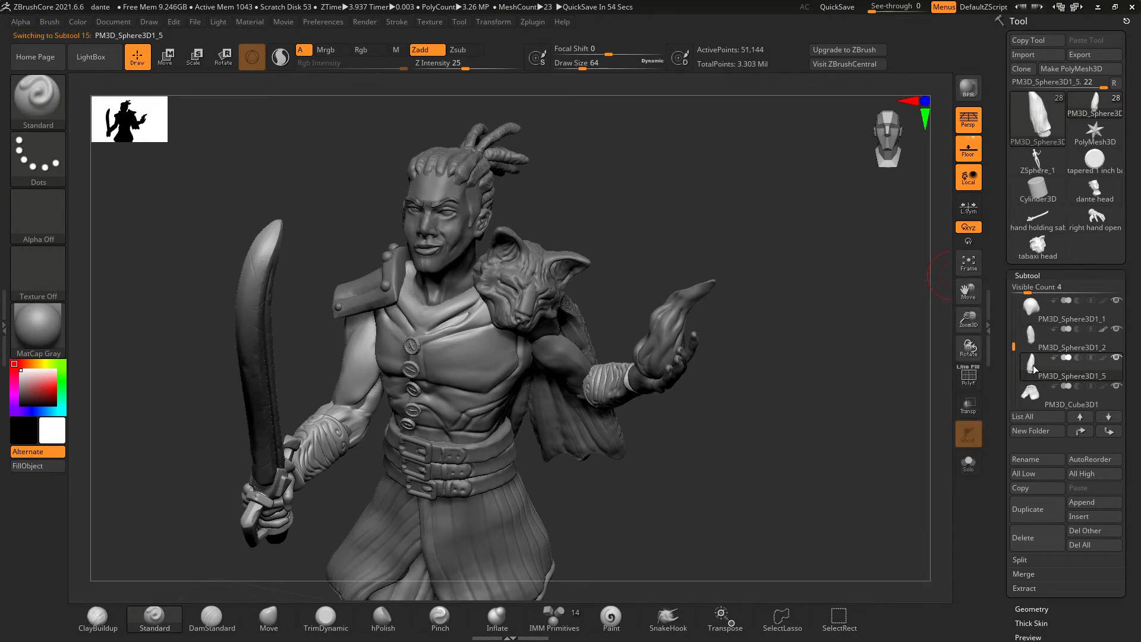
{"action": "left_click", "coordinate": [535, 23]}
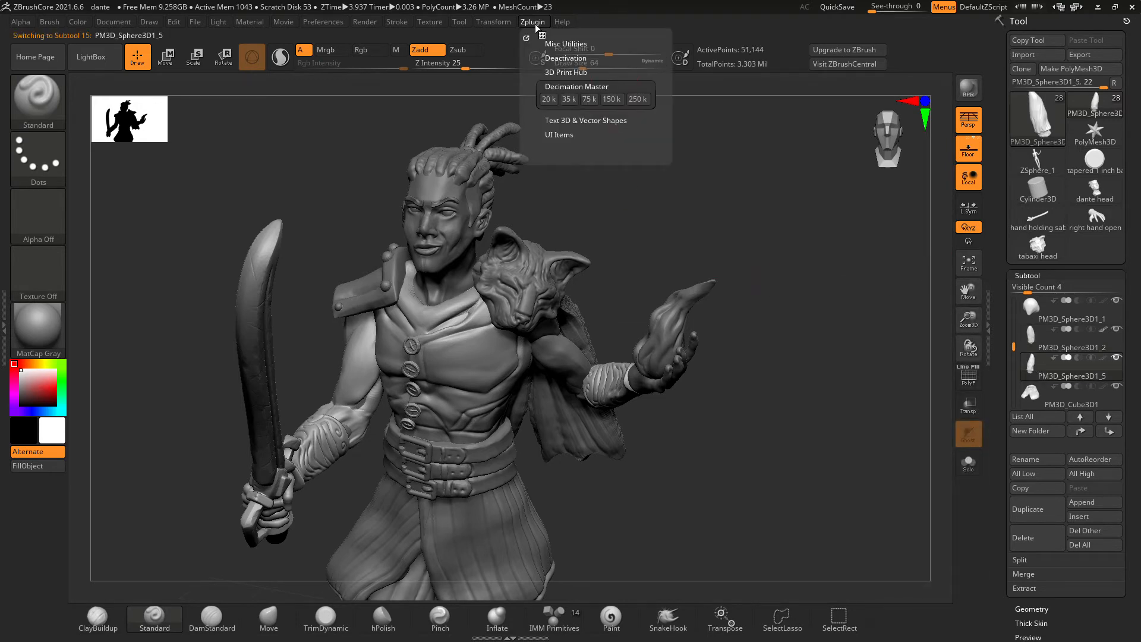
{"action": "left_click", "coordinate": [569, 99]}
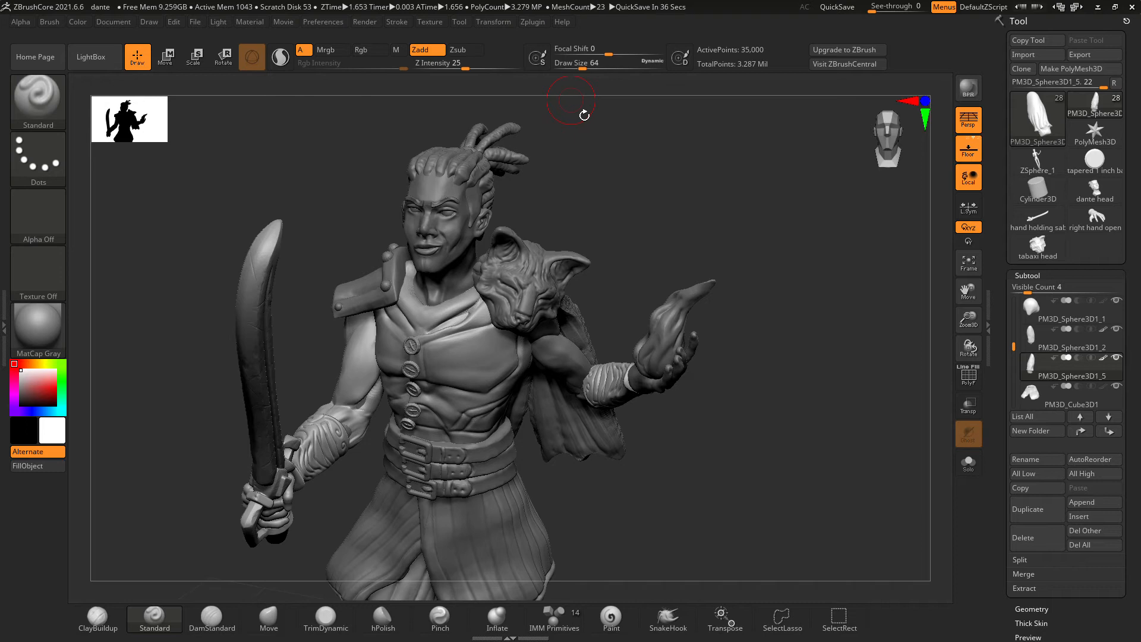
Select the pleated garment subtool PM3D_Cube3D1 below the belts and decimate it to 35k points.
{"action": "left_click", "coordinate": [1037, 391]}
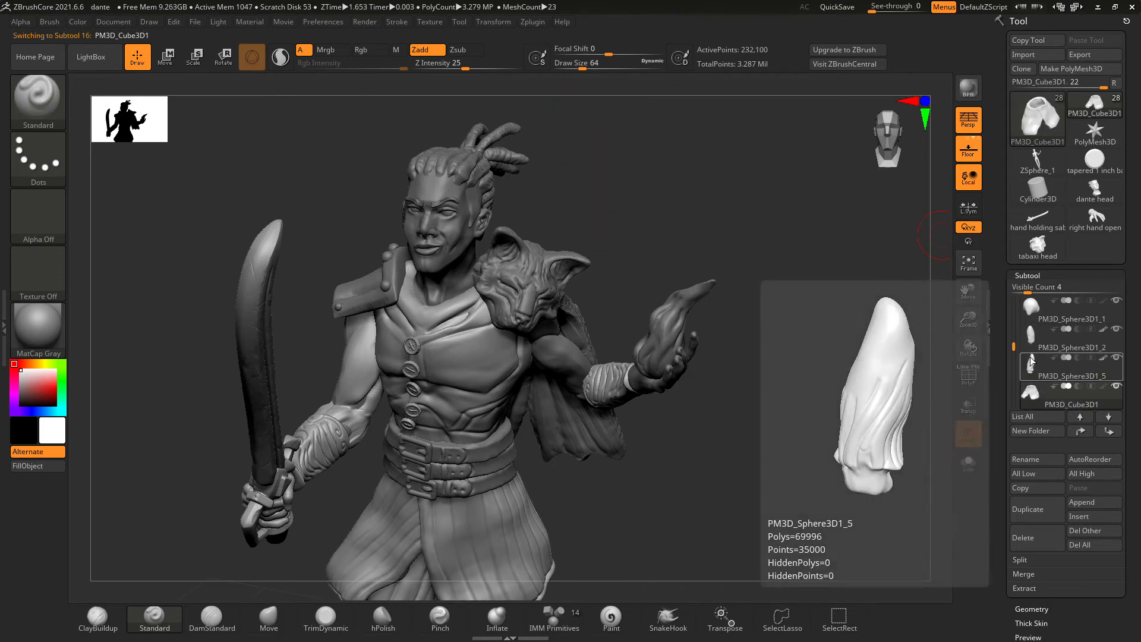
{"action": "left_click_drag", "start_coordinate": [1015, 352], "coordinate": [1015, 360]}
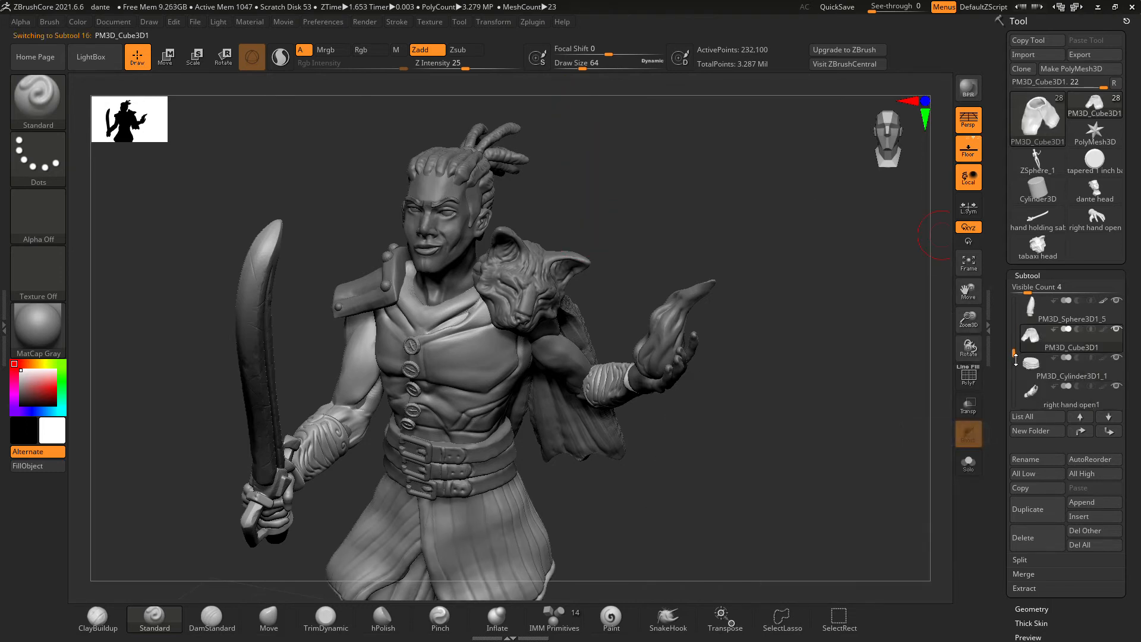
{"action": "left_click", "coordinate": [528, 22]}
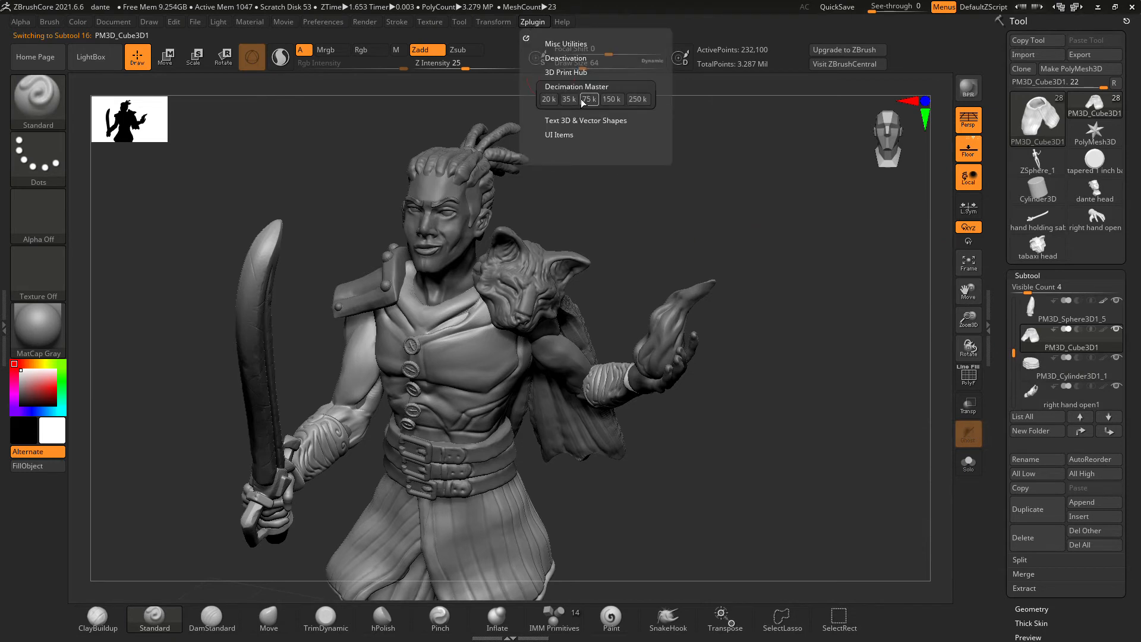
{"action": "mouse_move", "coordinate": [1036, 341]}
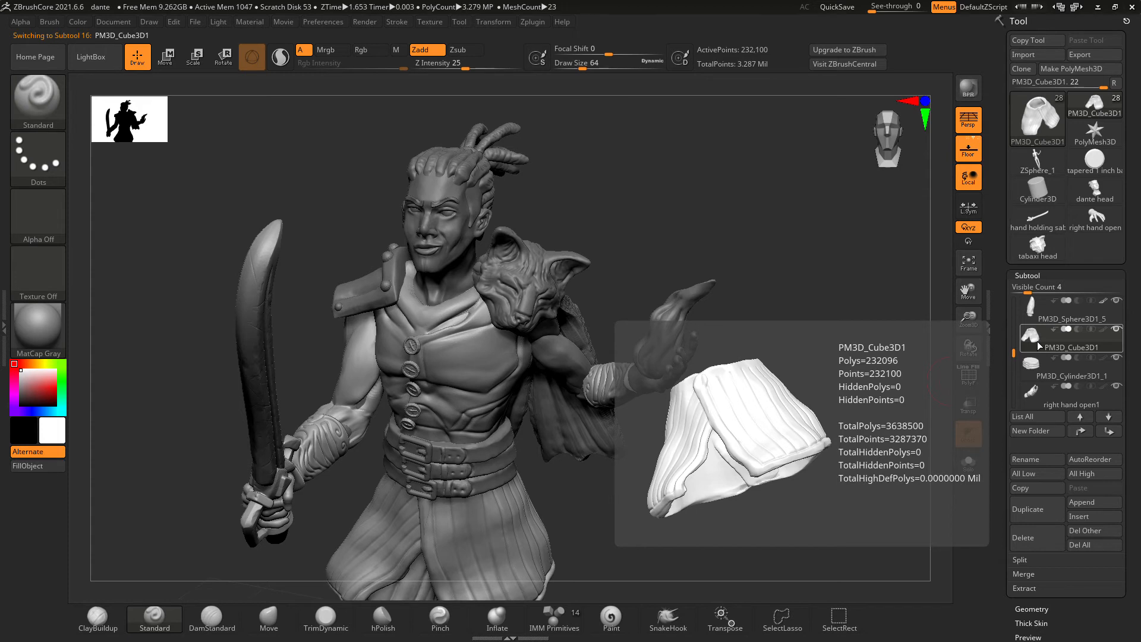
{"action": "left_click", "coordinate": [530, 23]}
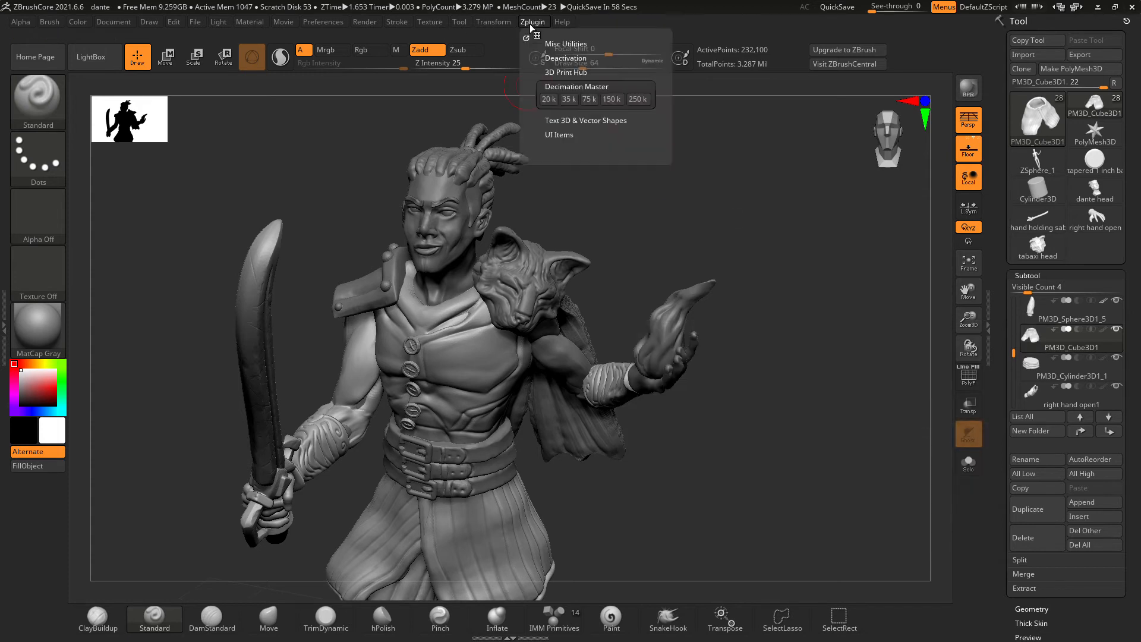
{"action": "left_click", "coordinate": [585, 99]}
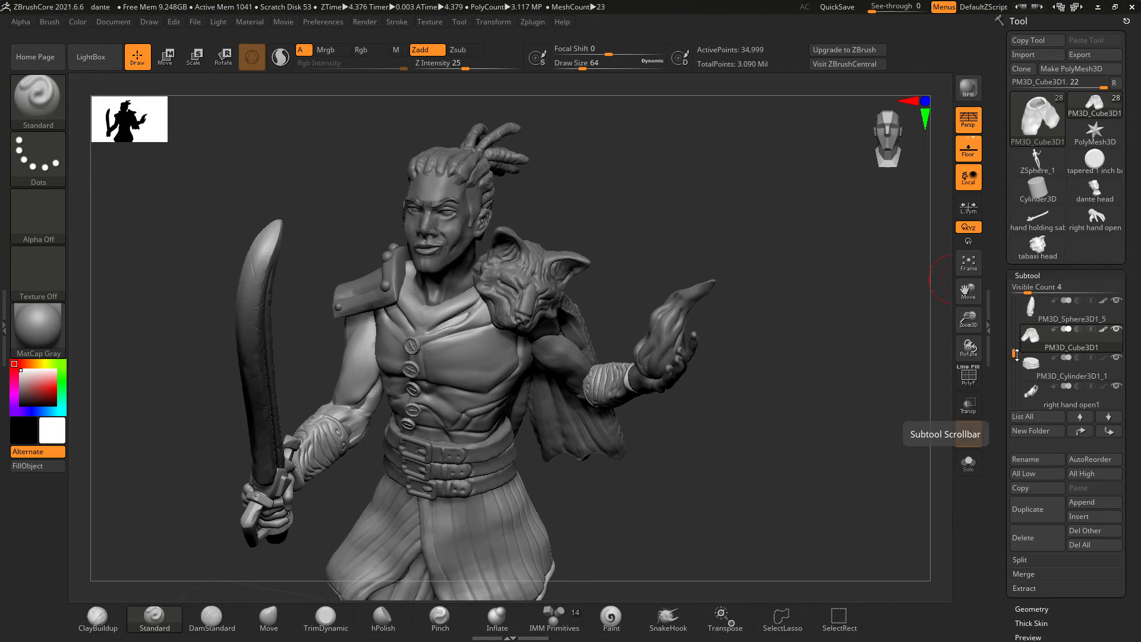
Select the buckled belts subtool PM3D_Cylinder3D1_1 and decimate it to 35k points.
{"action": "left_click_drag", "start_coordinate": [1016, 354], "coordinate": [1016, 359]}
{"action": "left_click", "coordinate": [1043, 340]}
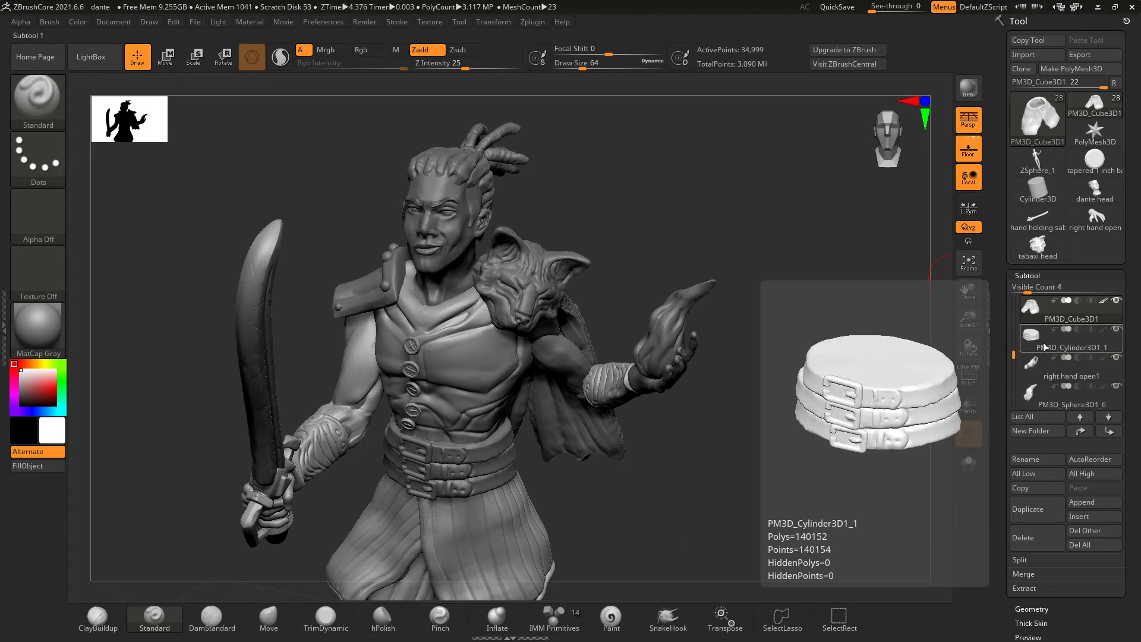
{"action": "mouse_move", "coordinate": [1038, 345]}
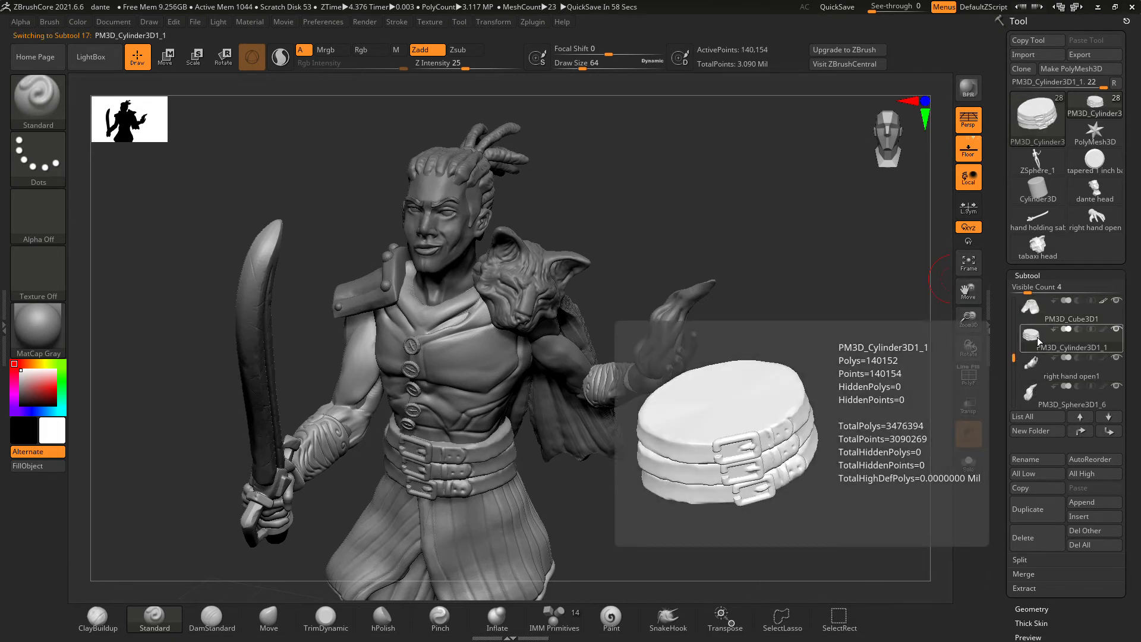
{"action": "left_click", "coordinate": [539, 23]}
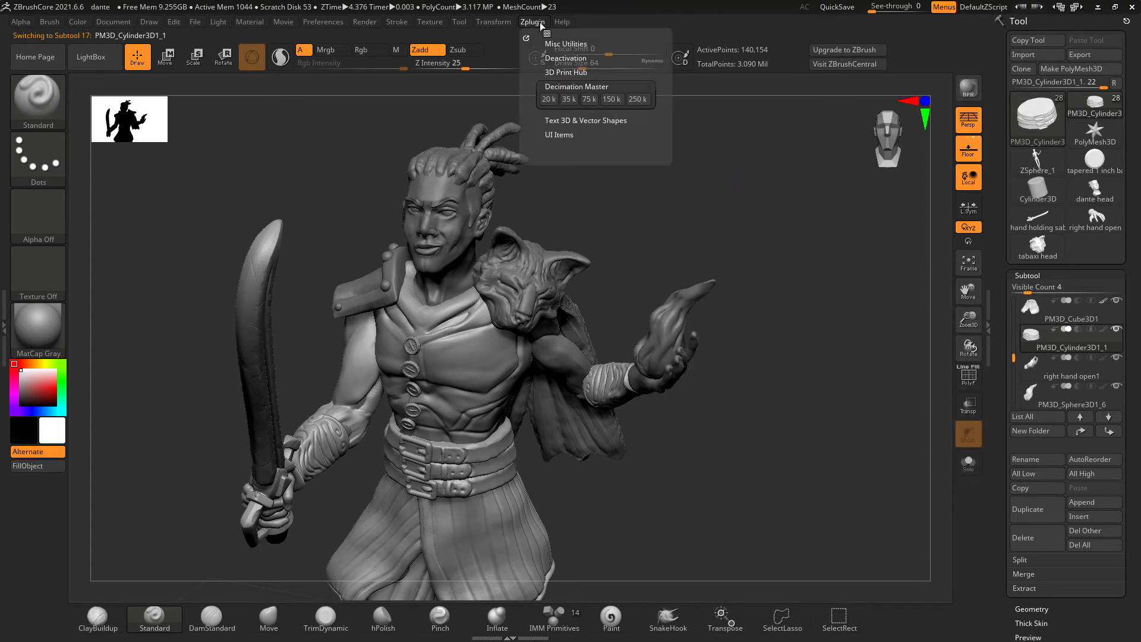
{"action": "left_click", "coordinate": [575, 104]}
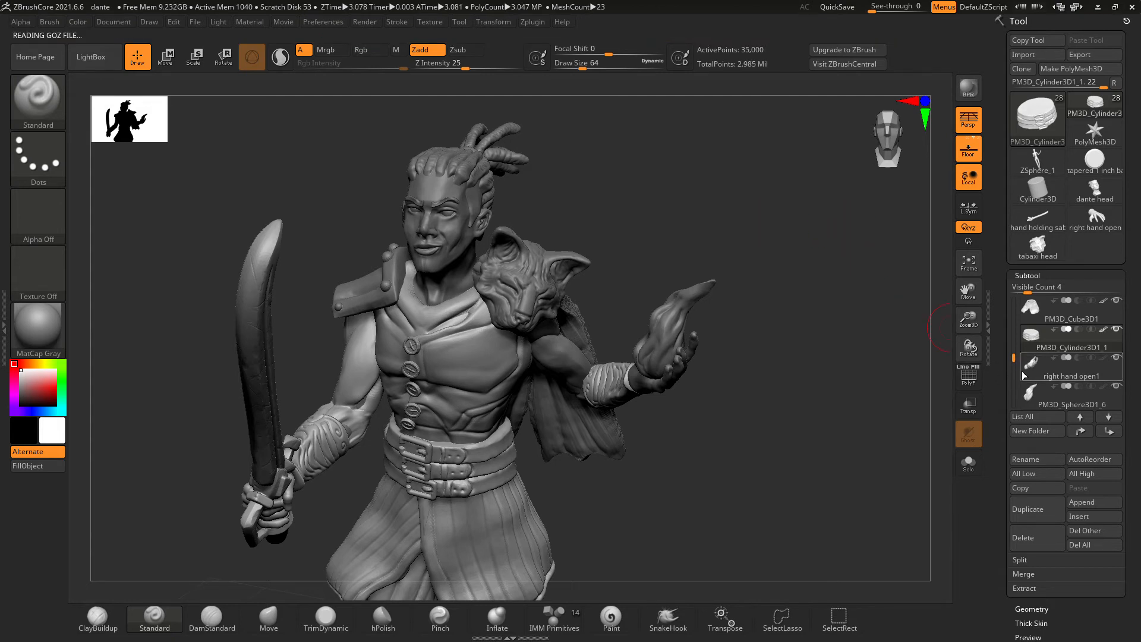
Check the point counts of the open hand and flame subtools, and decimate the boot PM3D_Cylinder3D1_4 to 20k points.
{"action": "mouse_move", "coordinate": [1023, 374]}
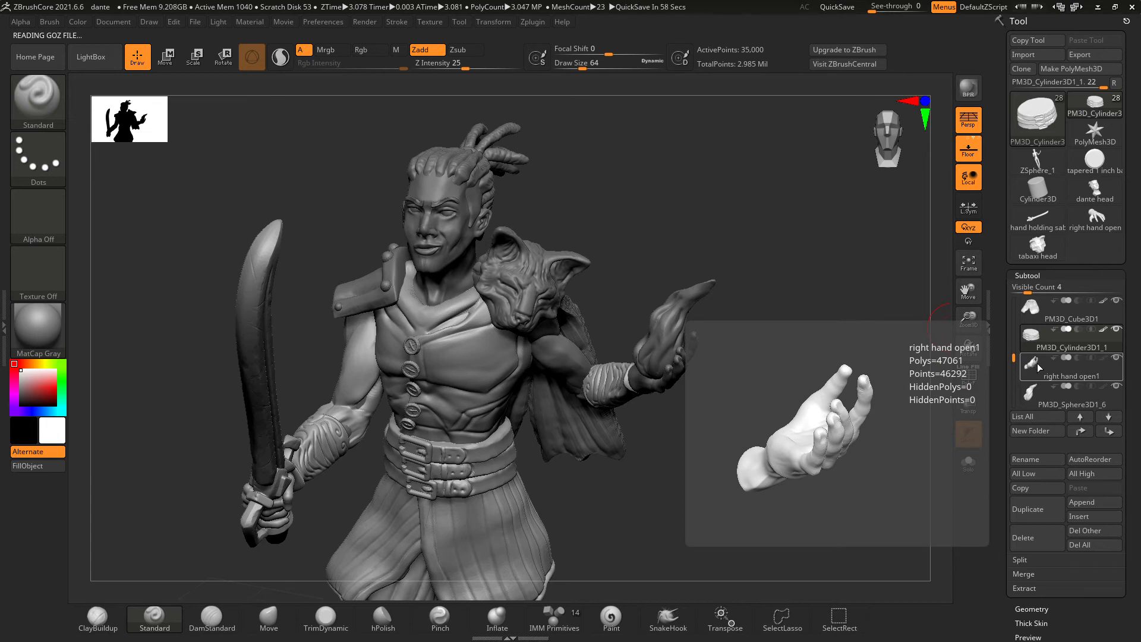
{"action": "left_click", "coordinate": [1037, 363]}
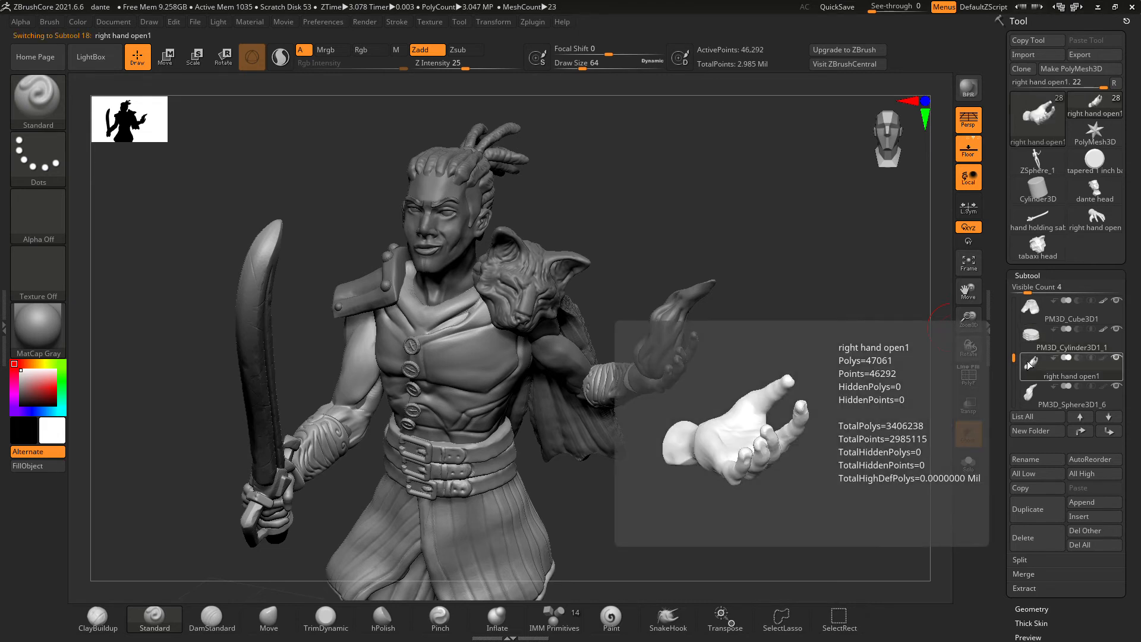
{"action": "left_click_drag", "start_coordinate": [1014, 357], "coordinate": [1014, 363]}
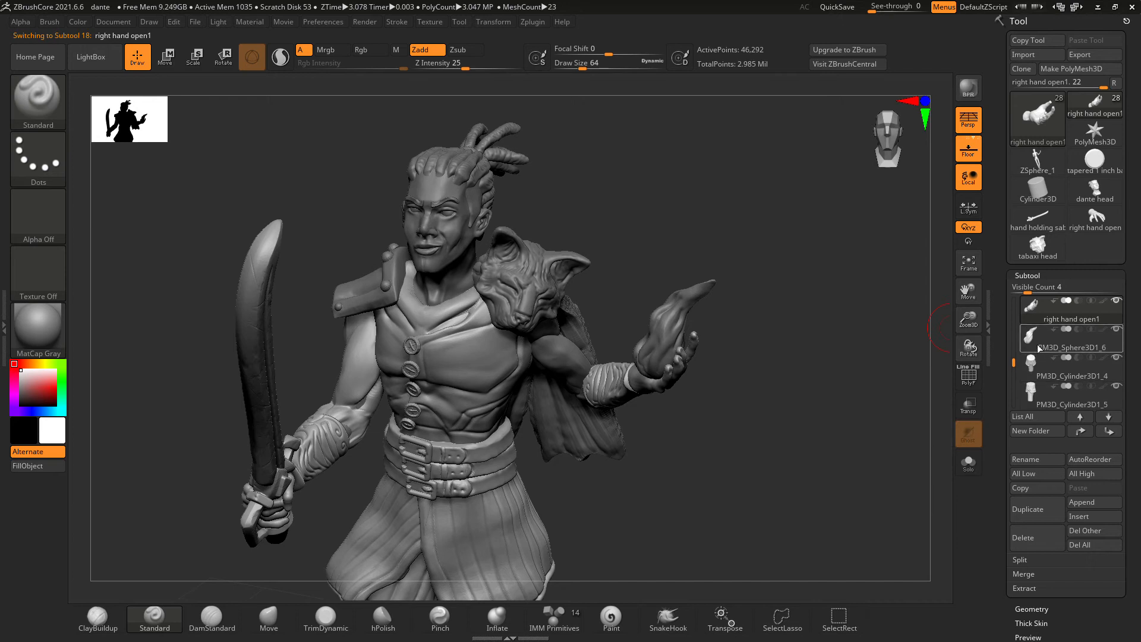
{"action": "left_click", "coordinate": [1033, 348]}
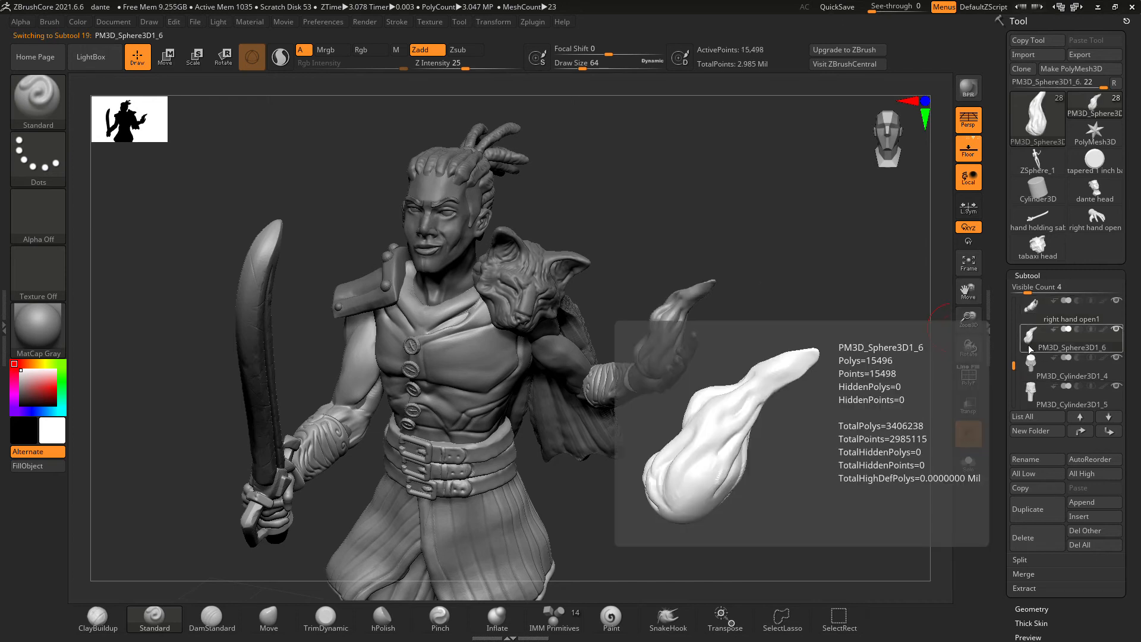
{"action": "mouse_move", "coordinate": [1035, 373]}
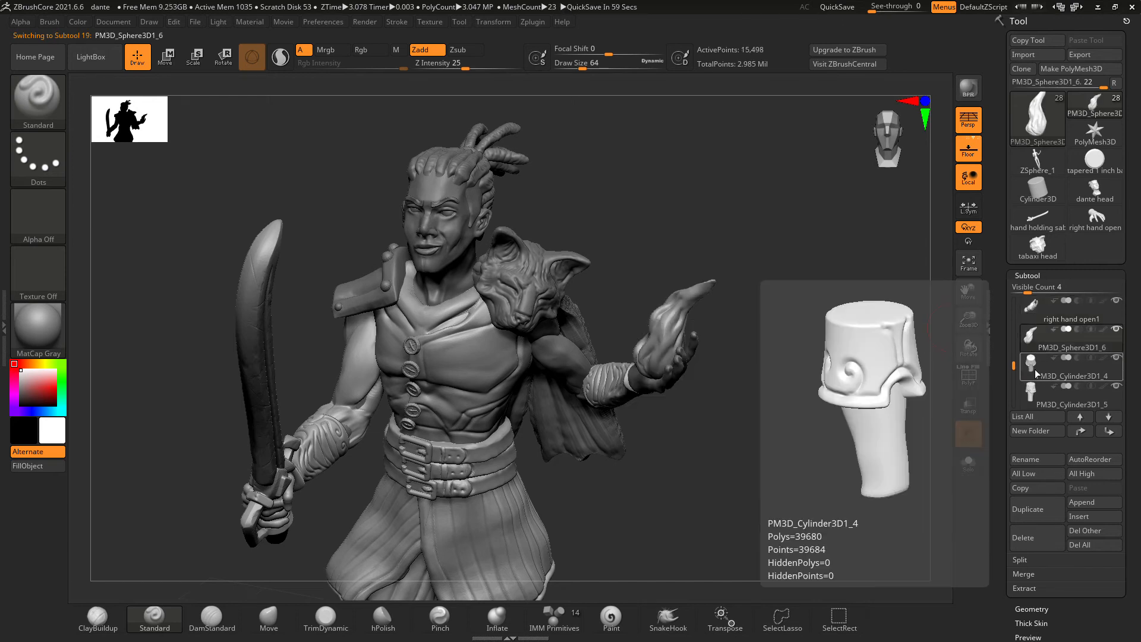
{"action": "left_click", "coordinate": [1034, 367]}
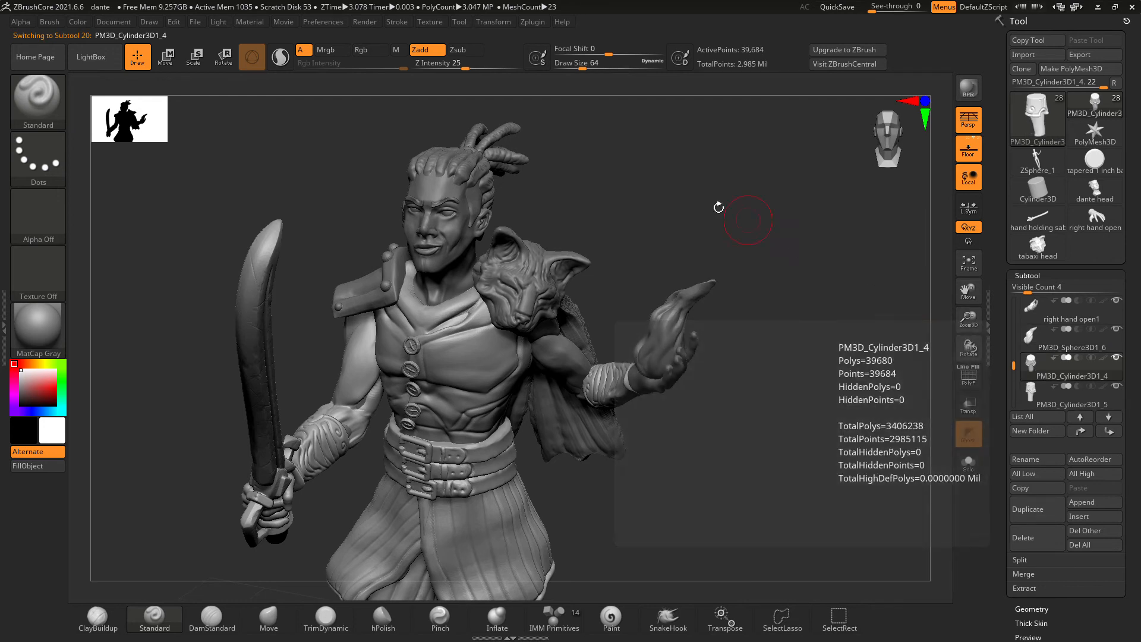
{"action": "left_click", "coordinate": [524, 25]}
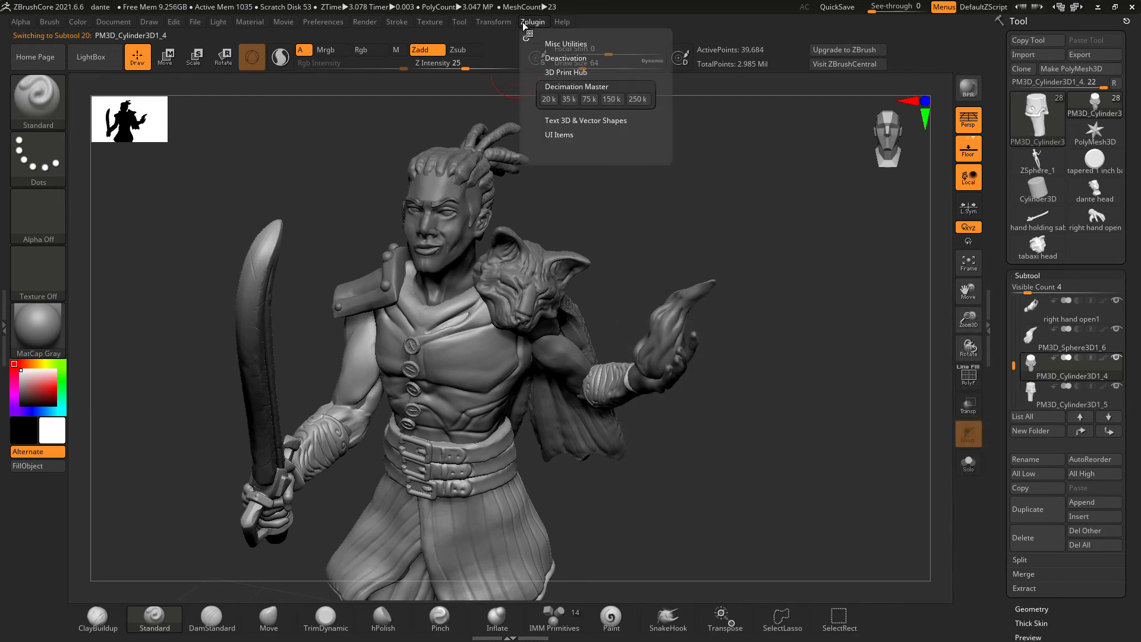
{"action": "left_click", "coordinate": [557, 94]}
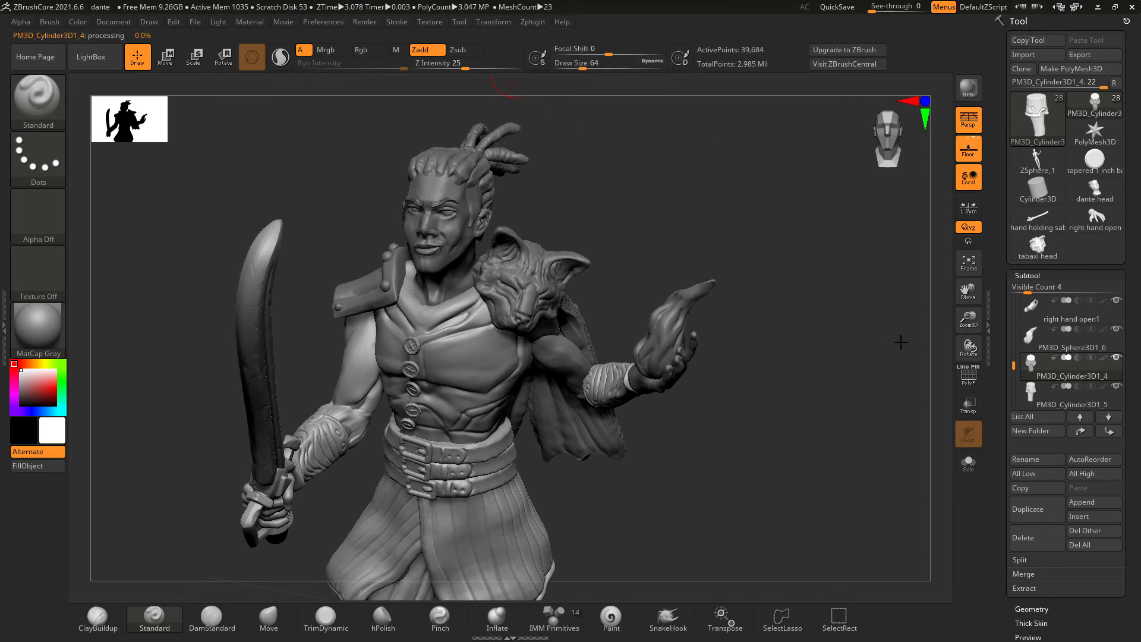
Select the other boot, PM3D_Cylinder3D1_5, and decimate it to 20k points.
{"action": "left_click", "coordinate": [1035, 394]}
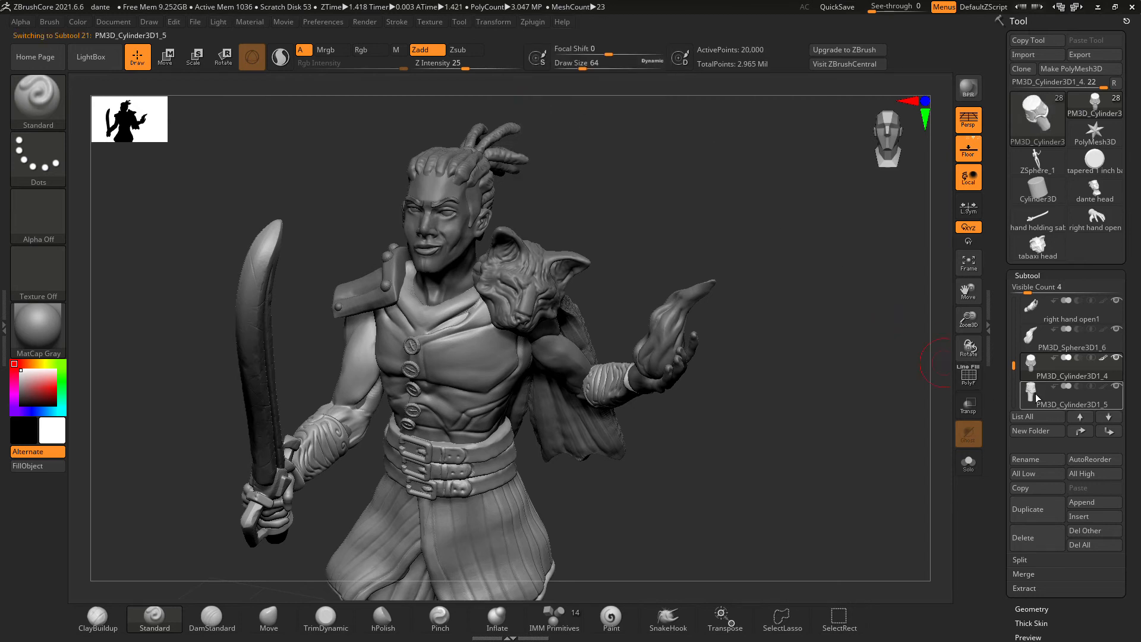
{"action": "left_click", "coordinate": [524, 22]}
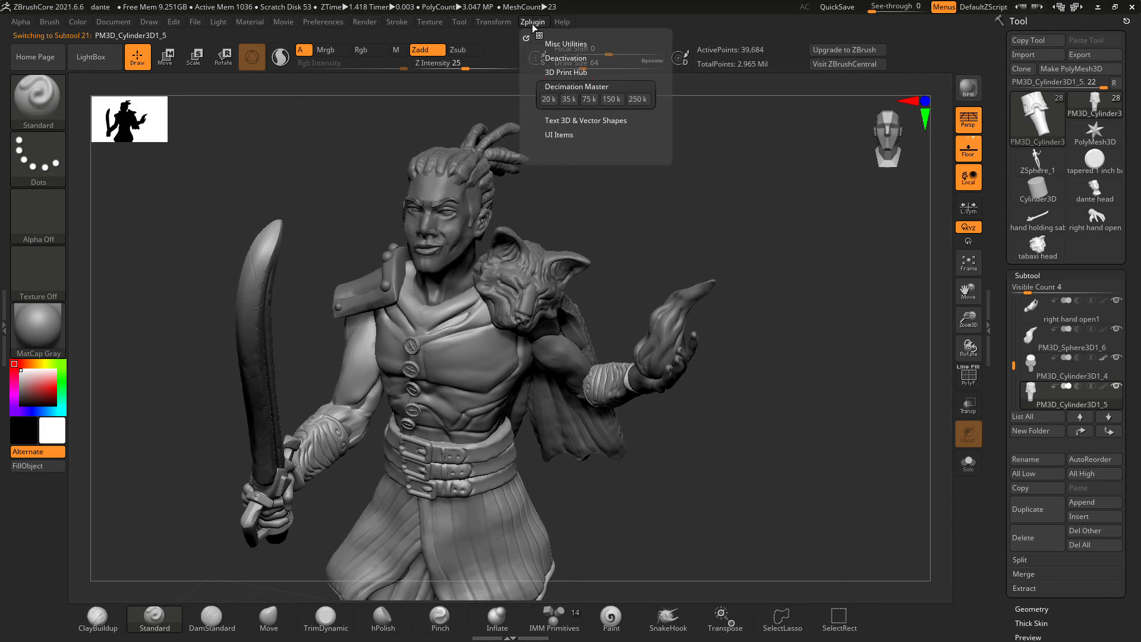
{"action": "left_click", "coordinate": [552, 101]}
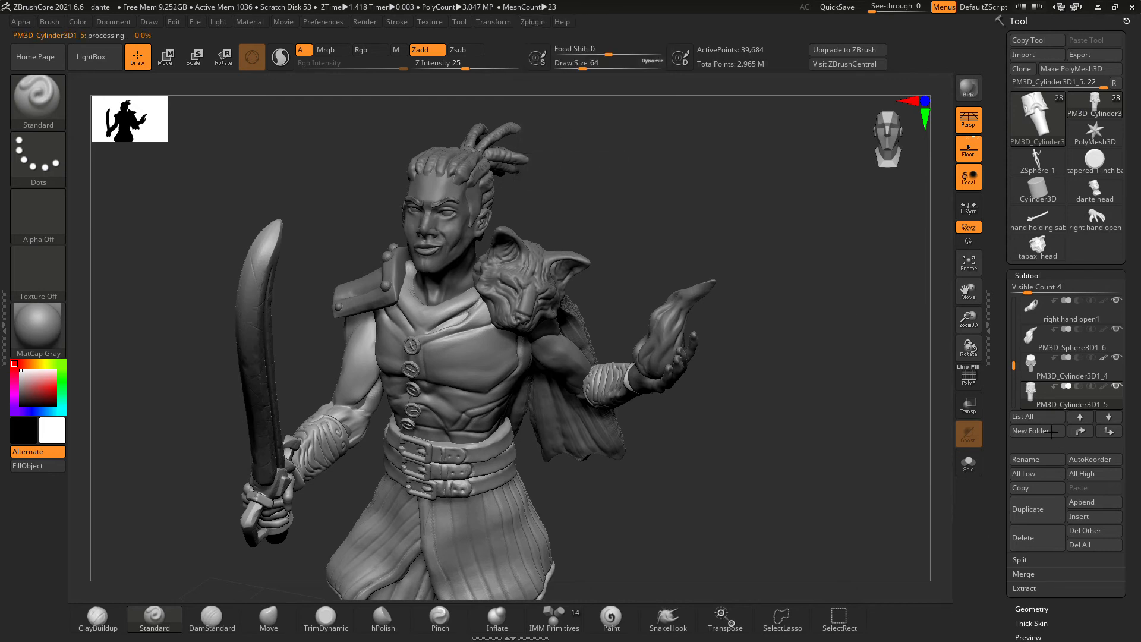
Select the tabaxi head1 subtool to check its point count.
{"action": "left_click_drag", "start_coordinate": [1012, 368], "coordinate": [1018, 394]}
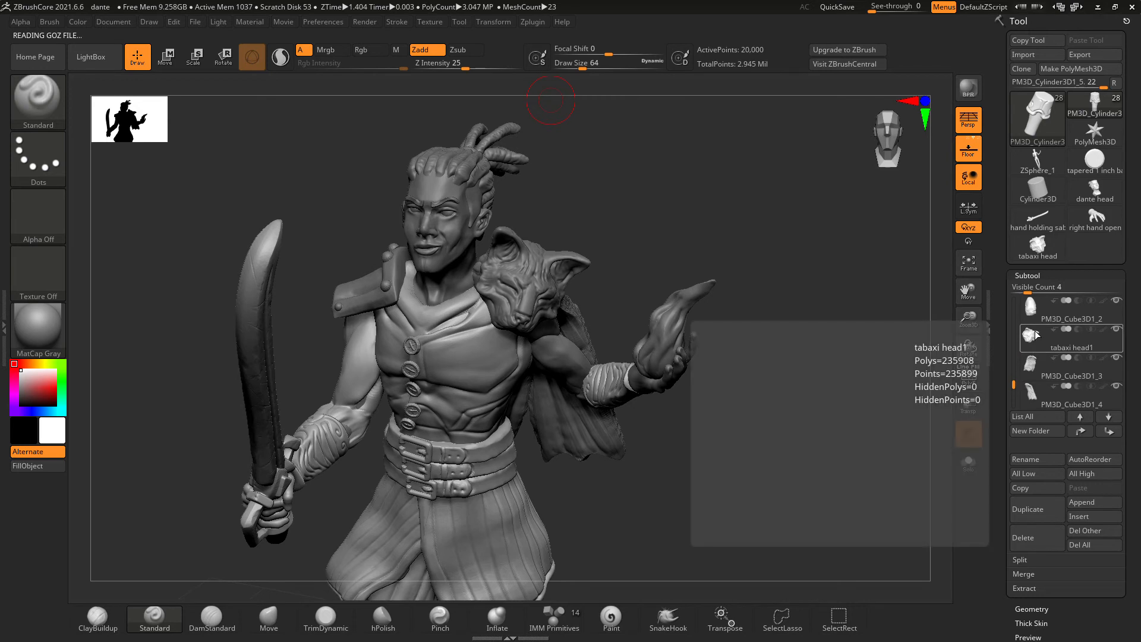
{"action": "left_click", "coordinate": [1035, 334]}
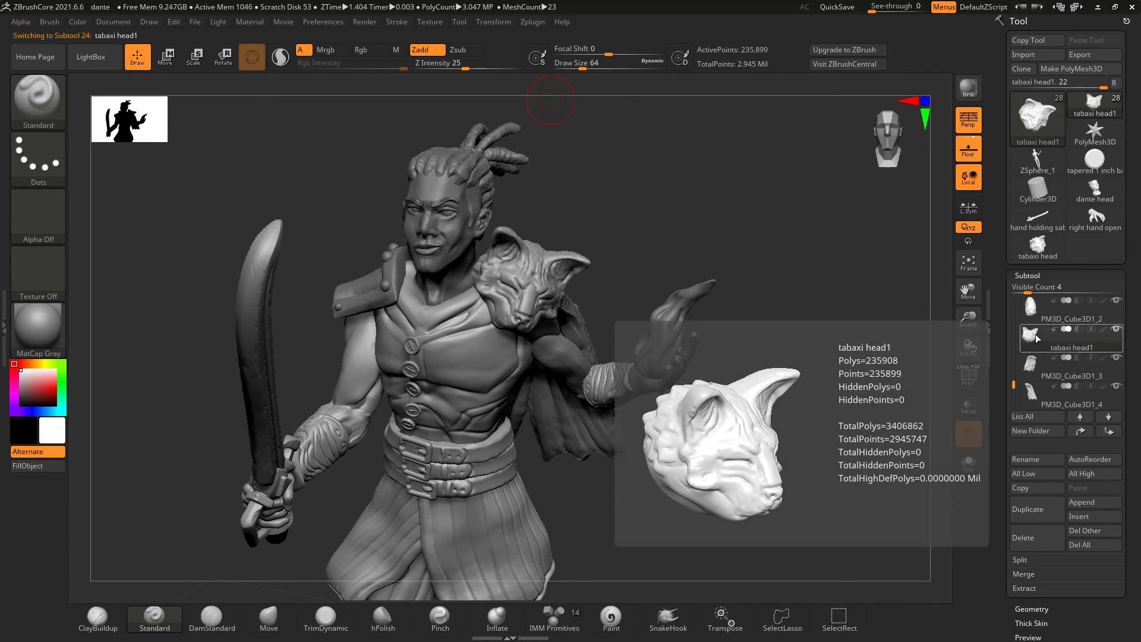
Merge the first subtool, hand holding sabre, down with tapered 1 inch base1, and suppress the non-undoable operation warning until the next restart.
{"action": "left_click_drag", "start_coordinate": [1013, 389], "coordinate": [1015, 292]}
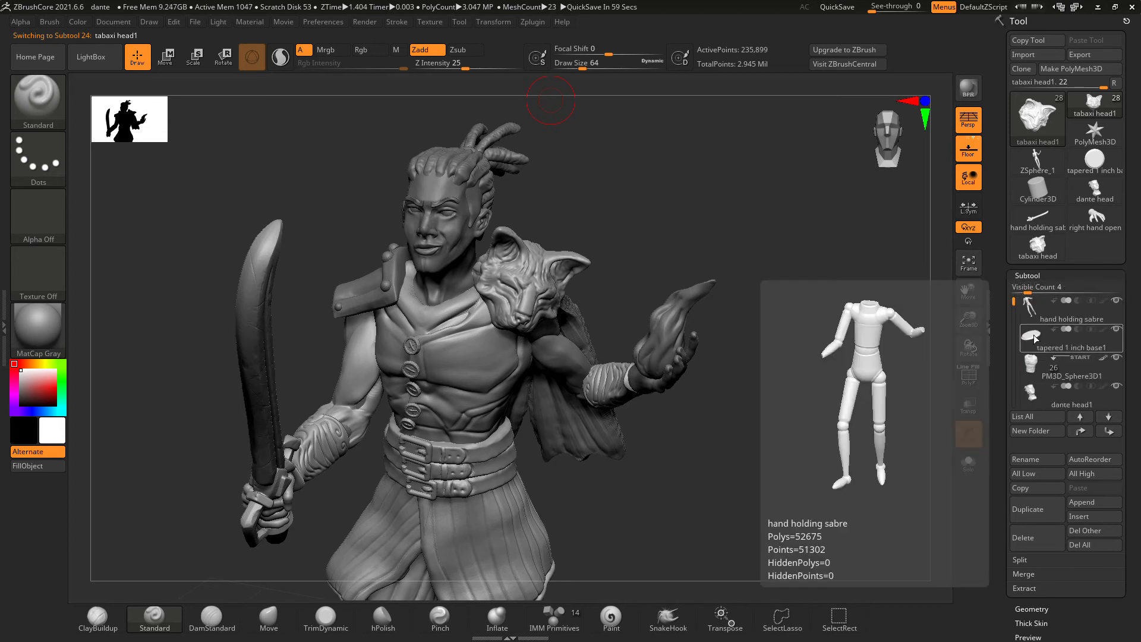
{"action": "left_click", "coordinate": [1057, 316]}
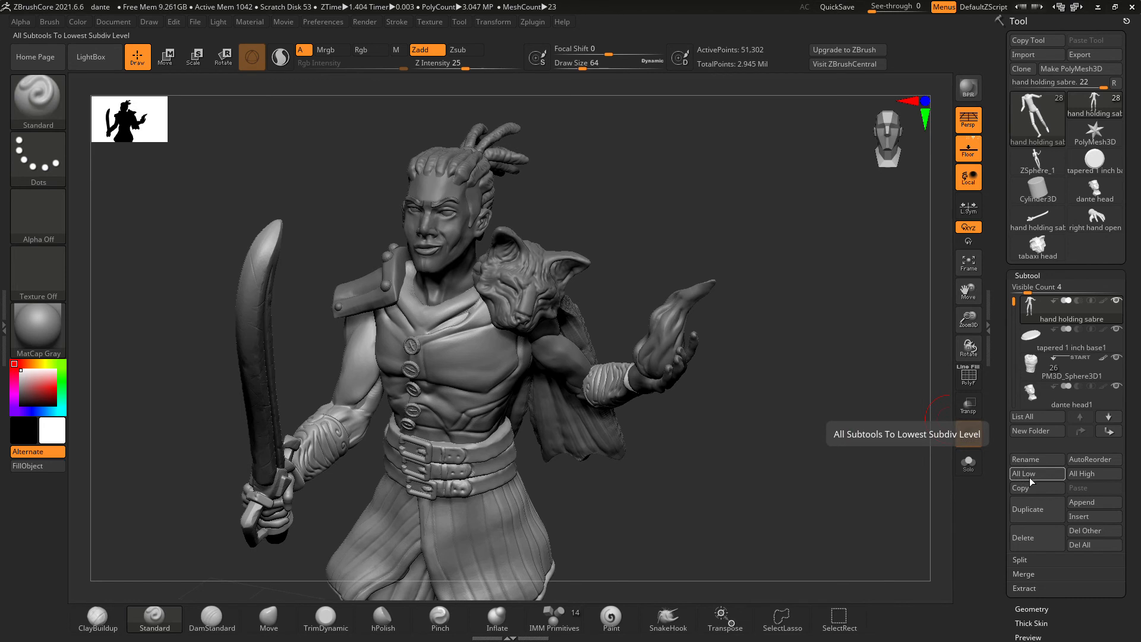
{"action": "left_click_drag", "start_coordinate": [1041, 573], "coordinate": [1022, 432]}
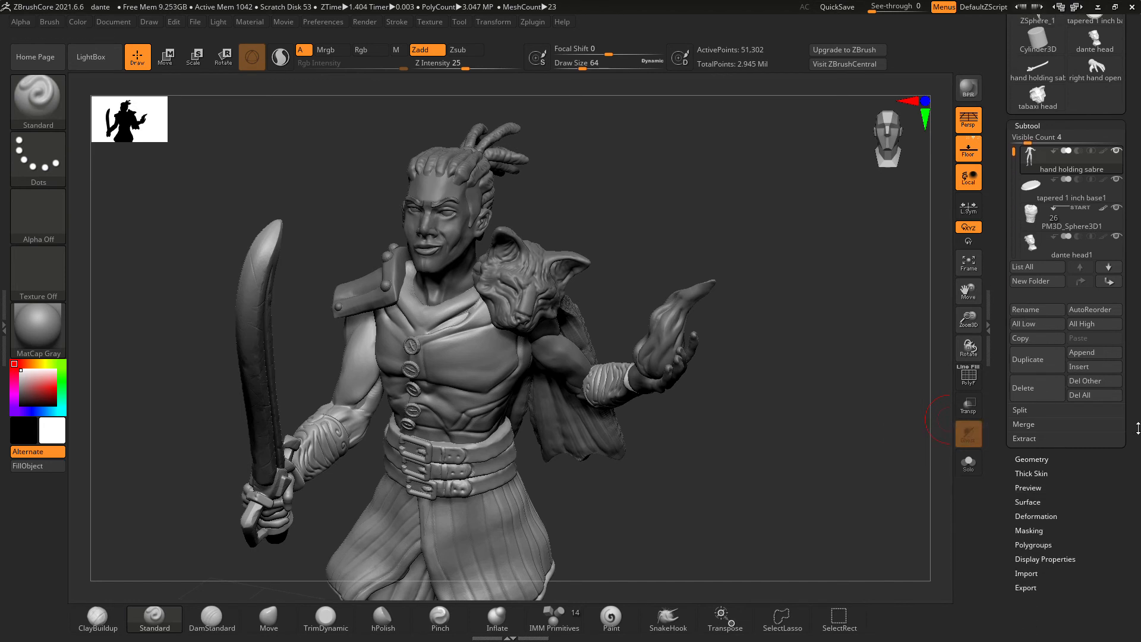
{"action": "left_click", "coordinate": [1019, 425]}
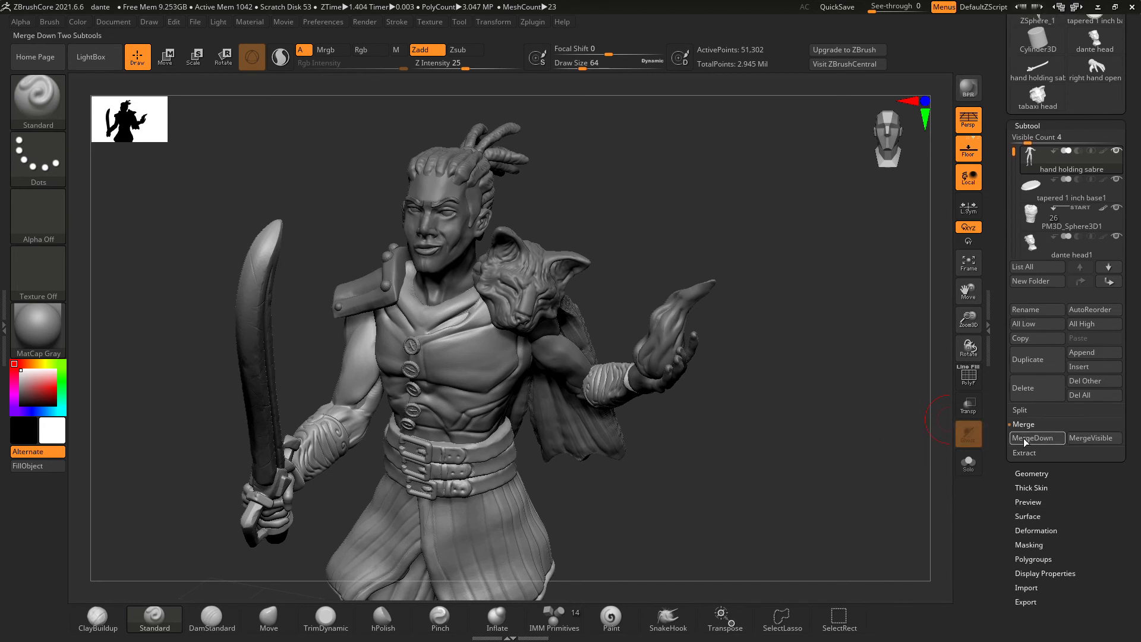
{"action": "mouse_move", "coordinate": [1046, 161]}
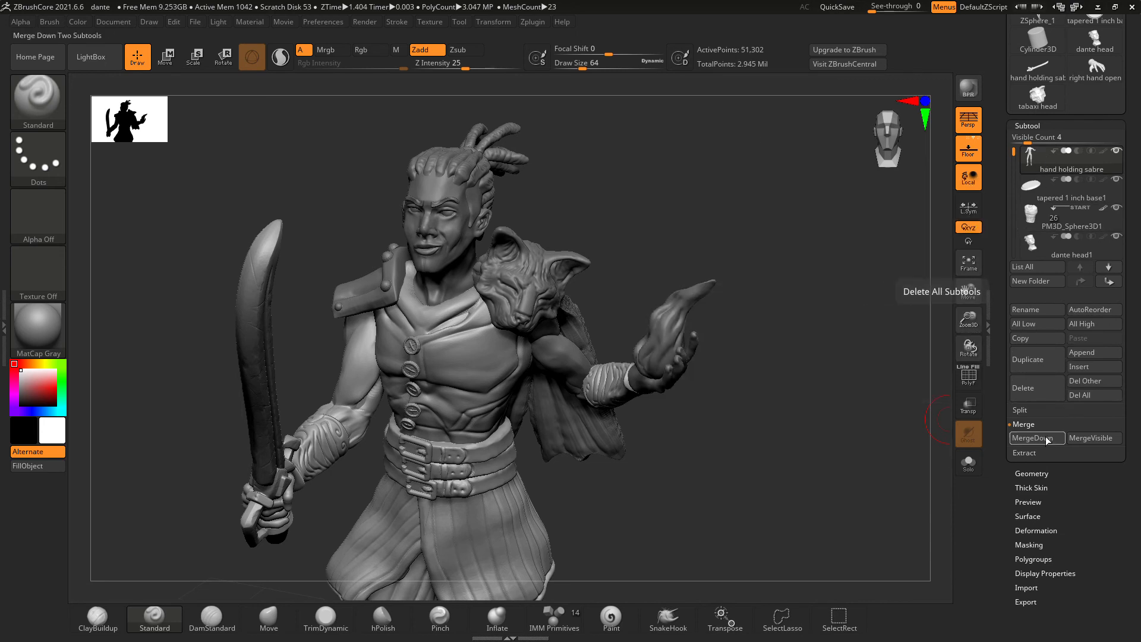
{"action": "left_click", "coordinate": [1039, 437]}
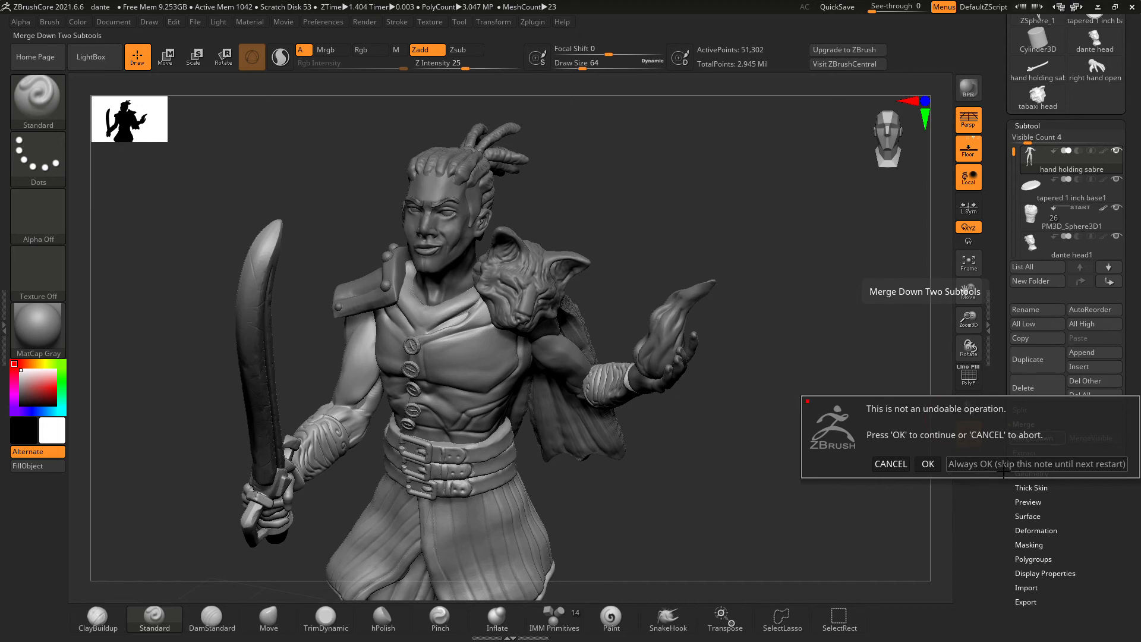
{"action": "left_click", "coordinate": [1003, 469]}
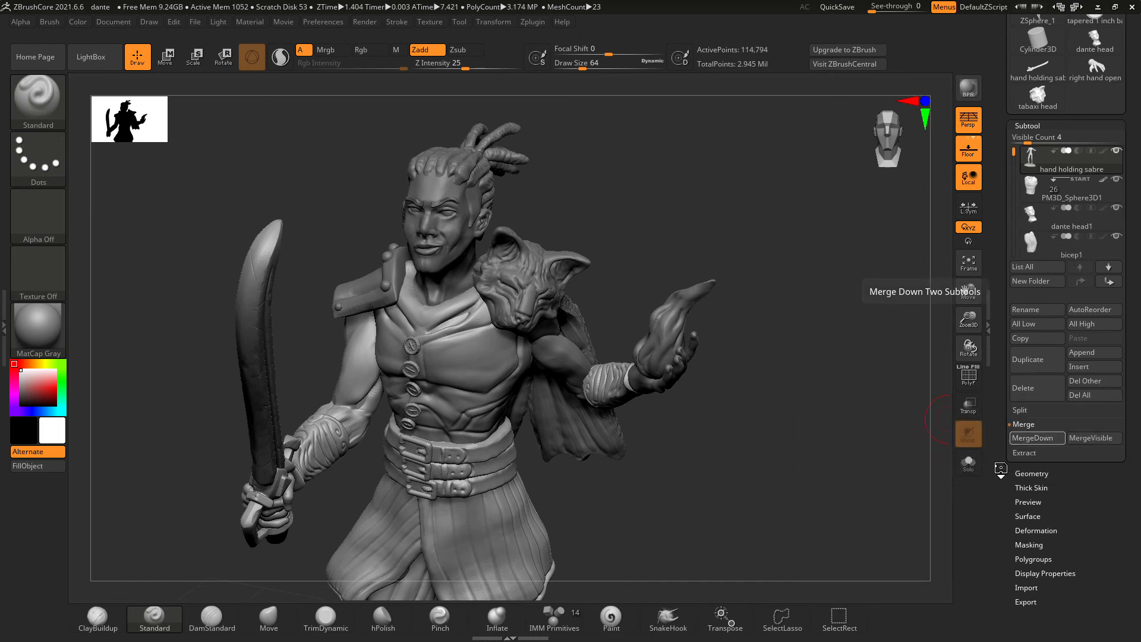
Keep merging the hand holding sabre subtool down with the subtools below it until the whole miniature is a single subtool.
{"action": "left_click", "coordinate": [1022, 438]}
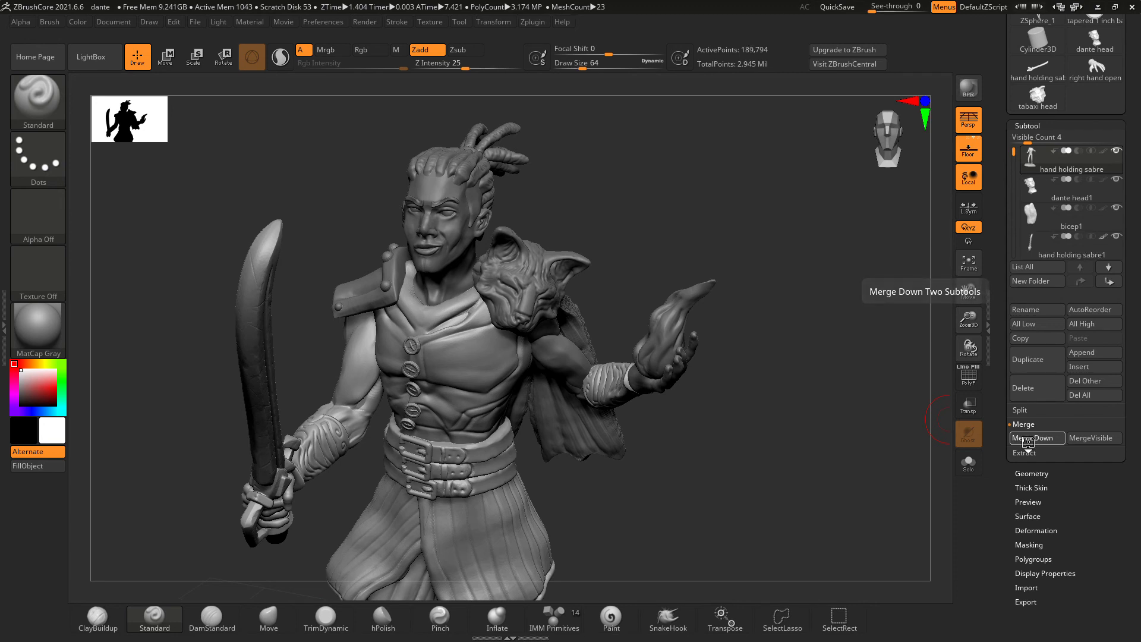
{"action": "left_click", "coordinate": [1022, 439]}
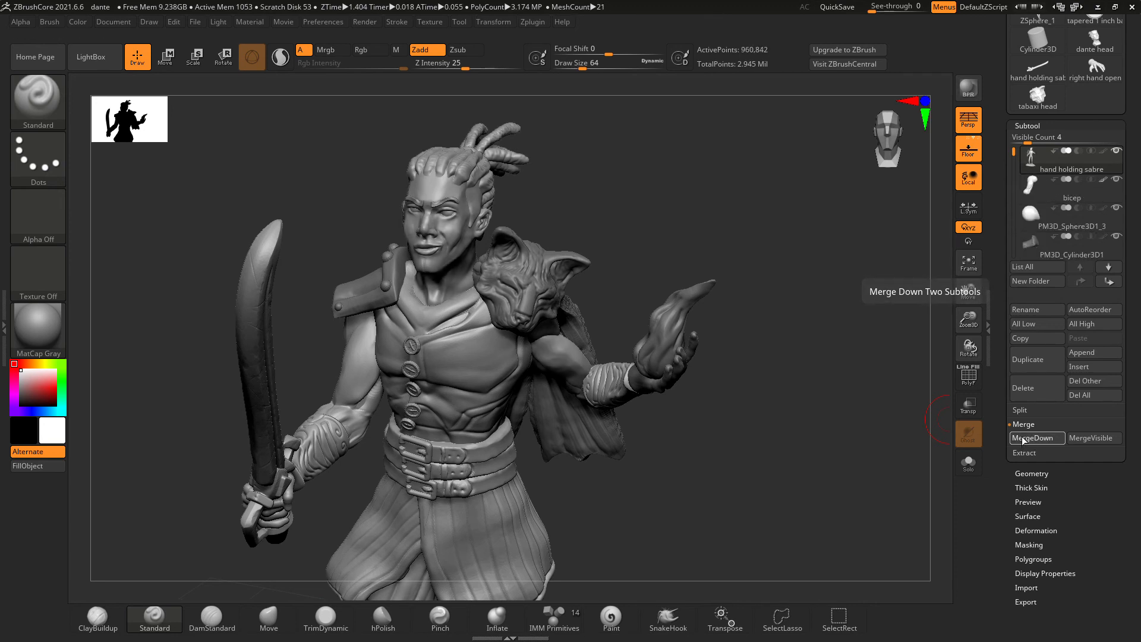
{"action": "left_click", "coordinate": [1023, 439]}
{"action": "left_click", "coordinate": [1023, 438]}
{"action": "left_click", "coordinate": [1023, 438]}
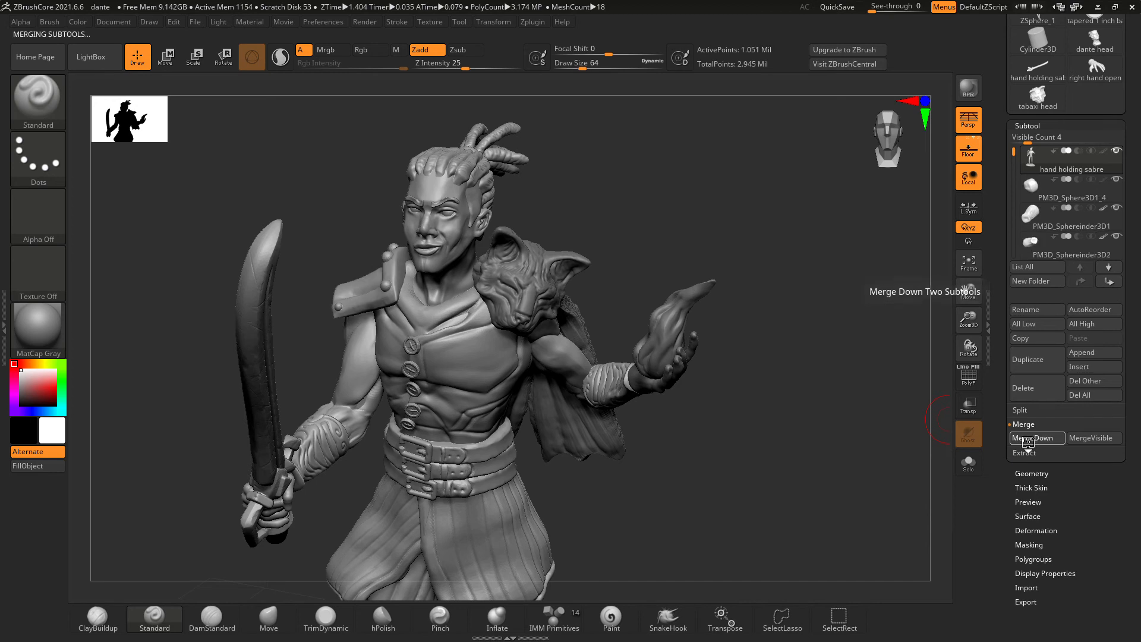
{"action": "left_click", "coordinate": [1022, 439]}
{"action": "left_click", "coordinate": [1023, 438]}
{"action": "left_click", "coordinate": [1022, 439]}
{"action": "left_click", "coordinate": [1022, 439]}
{"action": "left_click", "coordinate": [1023, 438]}
{"action": "left_click", "coordinate": [1023, 438]}
{"action": "left_click", "coordinate": [1022, 438]}
{"action": "left_click", "coordinate": [1023, 438]}
{"action": "left_click", "coordinate": [1023, 438]}
{"action": "left_click", "coordinate": [1023, 439]}
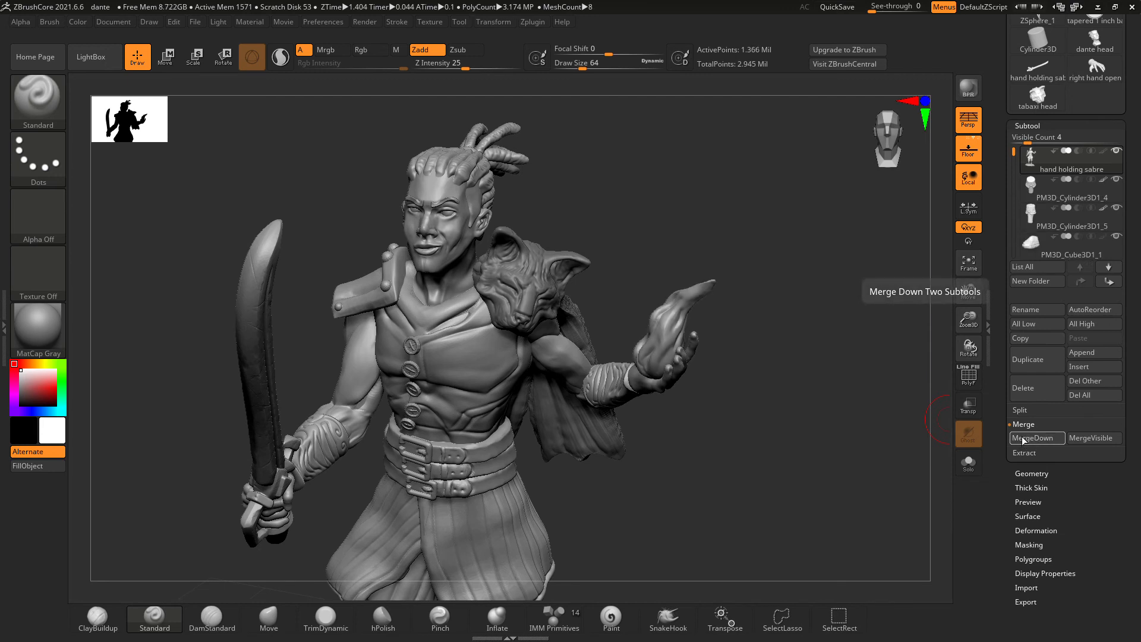
{"action": "left_click", "coordinate": [1027, 440]}
{"action": "left_click", "coordinate": [1027, 440]}
{"action": "left_click", "coordinate": [1027, 439]}
{"action": "left_click", "coordinate": [1027, 440]}
{"action": "left_click", "coordinate": [1028, 440]}
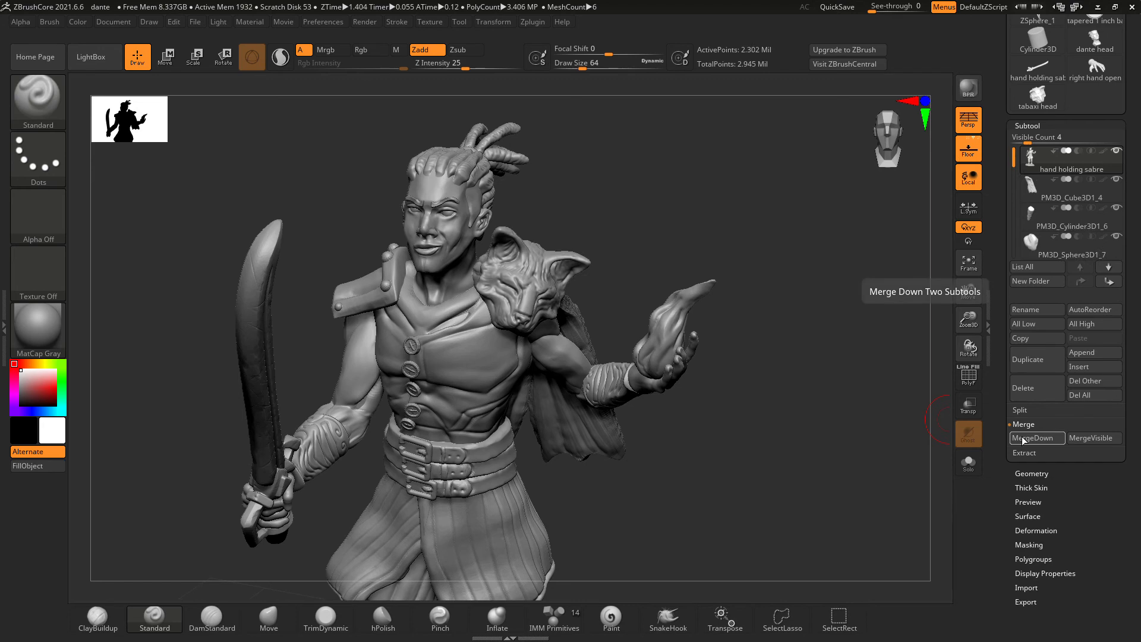
{"action": "left_click", "coordinate": [1027, 439]}
{"action": "left_click", "coordinate": [1027, 440]}
{"action": "left_click", "coordinate": [1028, 439]}
{"action": "mouse_move", "coordinate": [815, 318]}
{"action": "left_mouse_down"}
{"action": "mouse_move", "coordinate": [832, 323]}
{"action": "mouse_move", "coordinate": [793, 323]}
{"action": "left_mouse_up"}
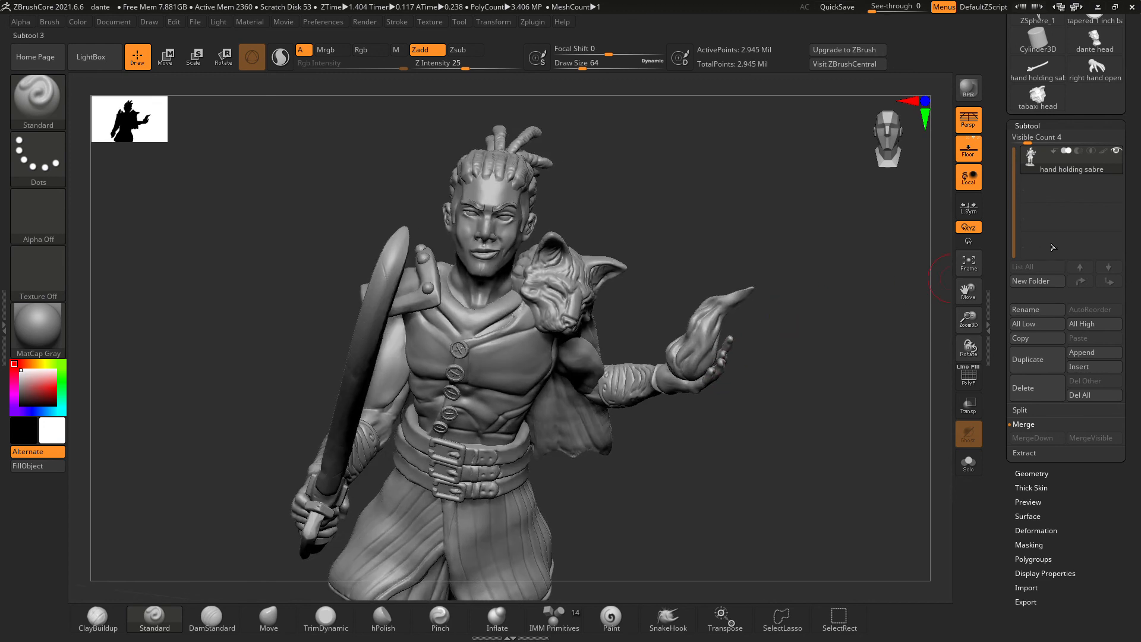
Export the merged miniature to a file and dismiss the export notice.
{"action": "left_click_drag", "start_coordinate": [1136, 199], "coordinate": [1135, 312]}
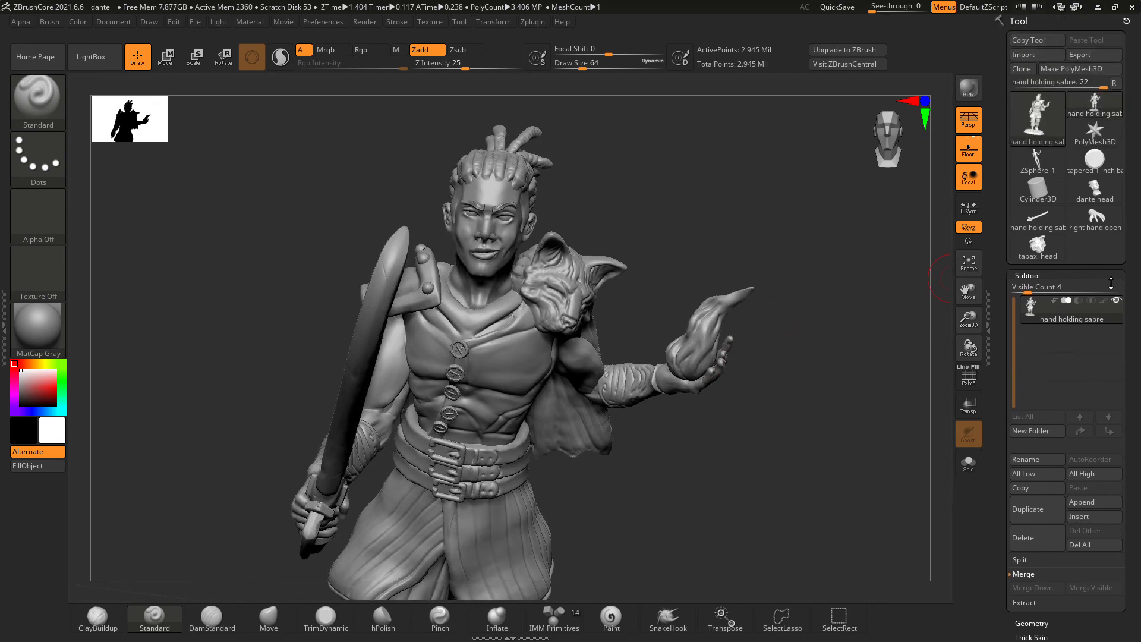
{"action": "mouse_move", "coordinate": [1139, 206]}
{"action": "left_mouse_down"}
{"action": "mouse_move", "coordinate": [1140, 192]}
{"action": "mouse_move", "coordinate": [1139, 206]}
{"action": "left_mouse_up"}
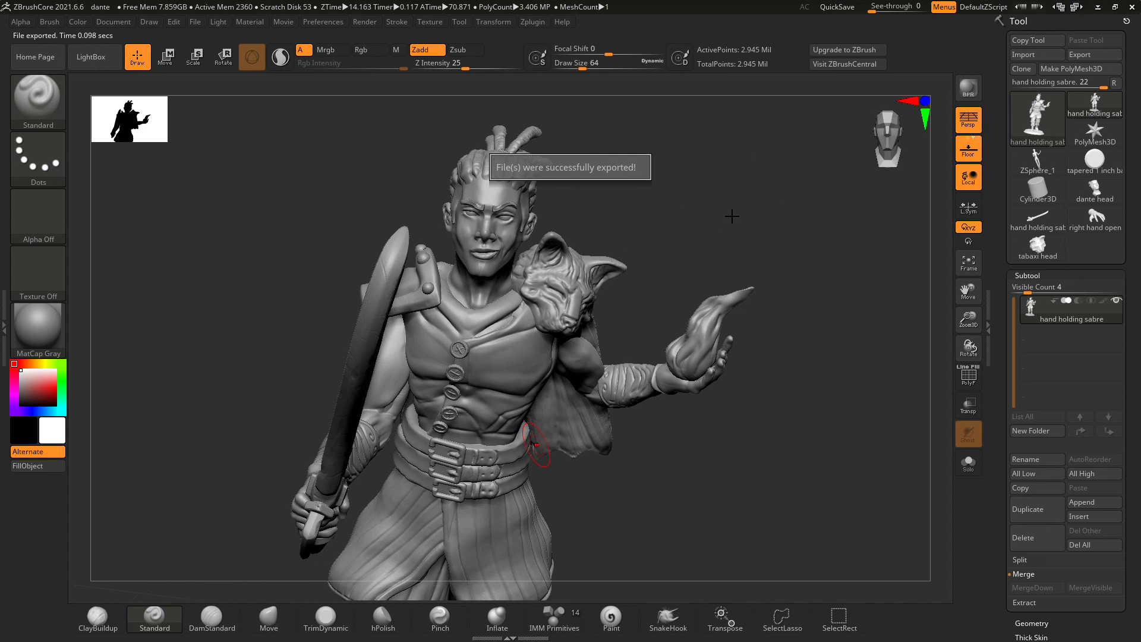
{"action": "left_click", "coordinate": [495, 159]}
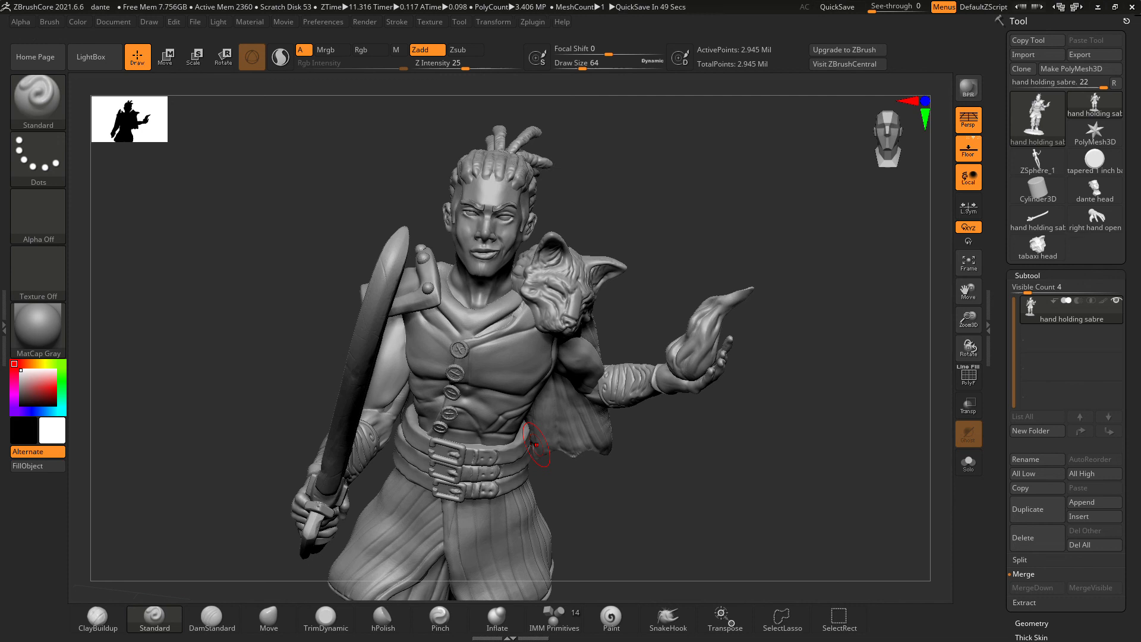